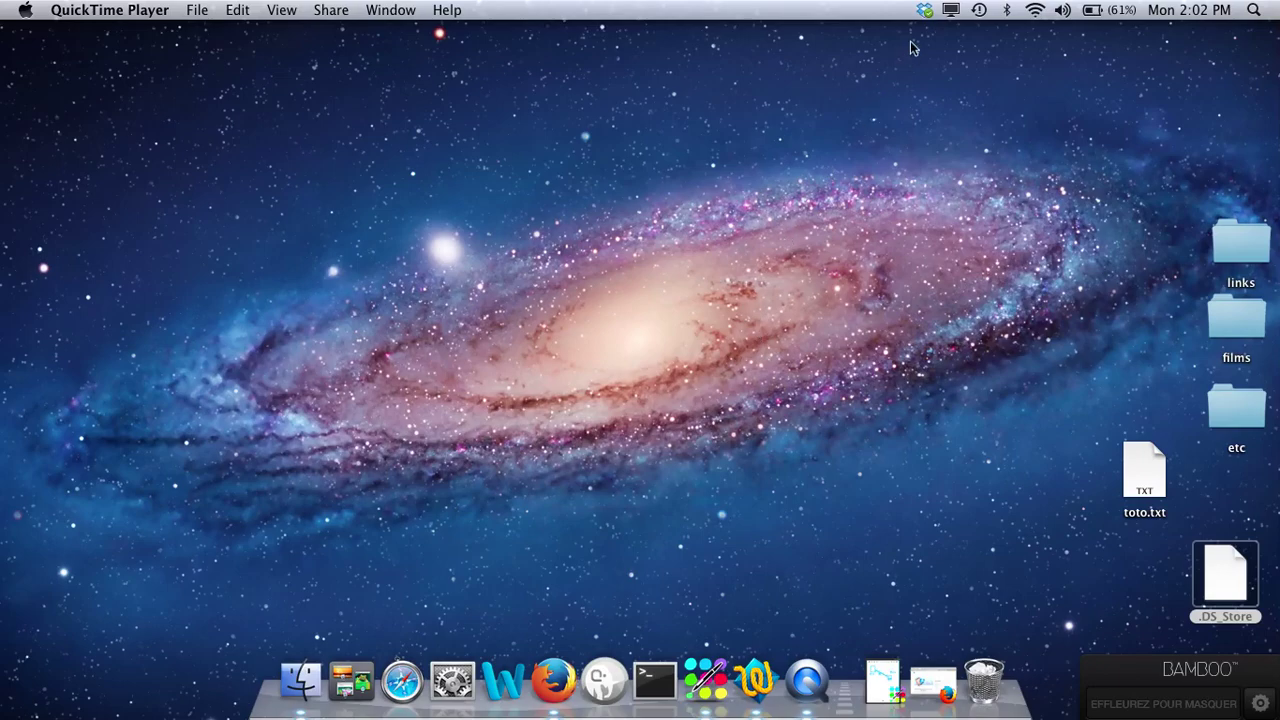
Step: After glancing at the Wi-Fi list, move everything in the local Dropbox folder to the Trash
left_click(1037, 12)
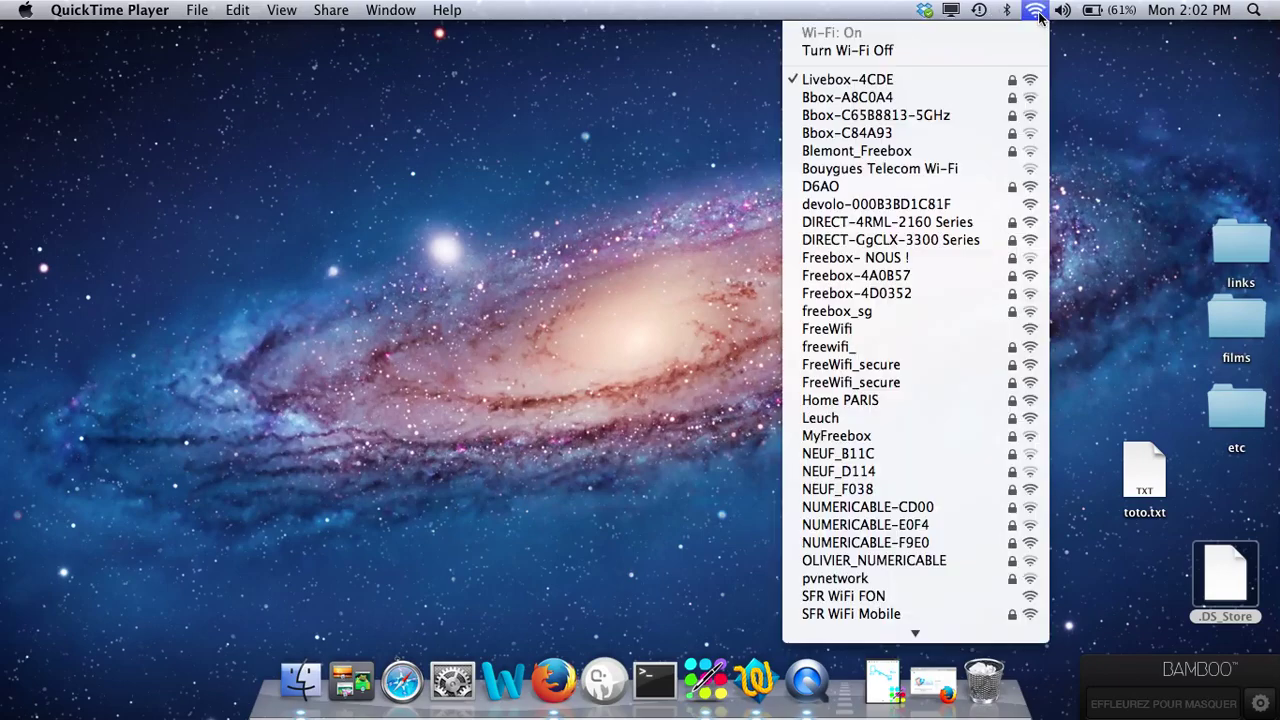
left_click(1040, 14)
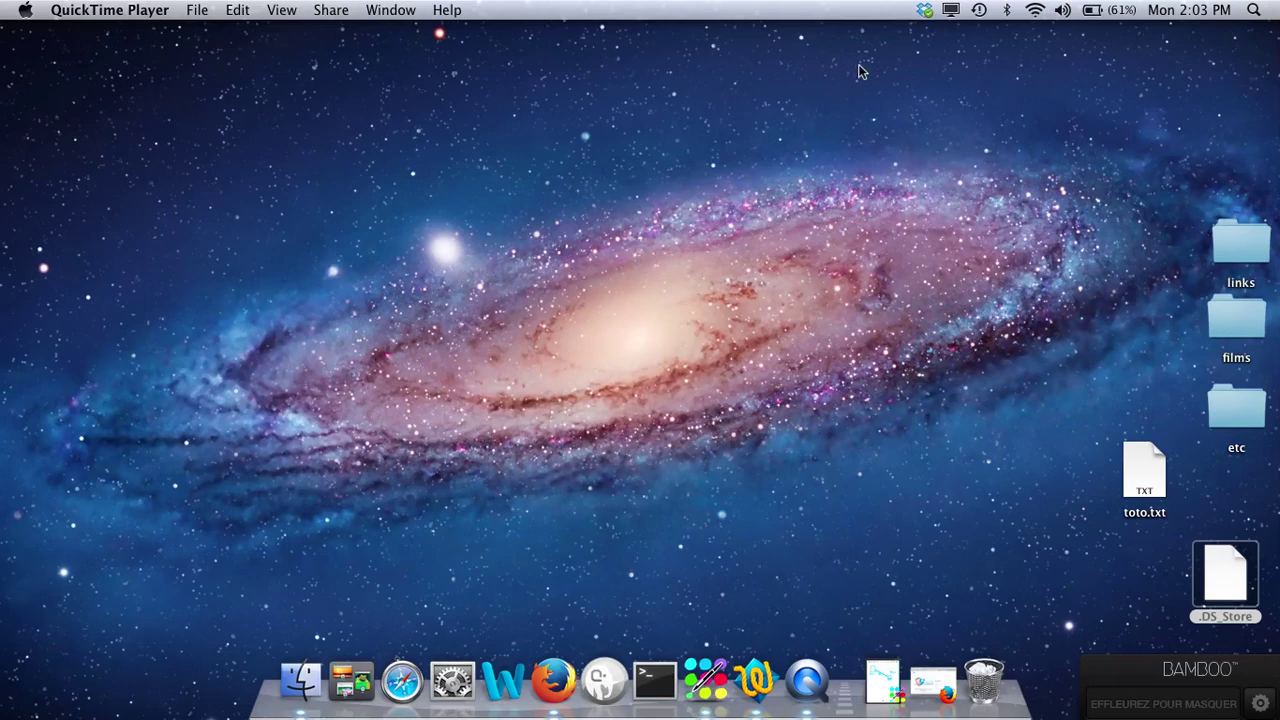
left_click(925, 11)
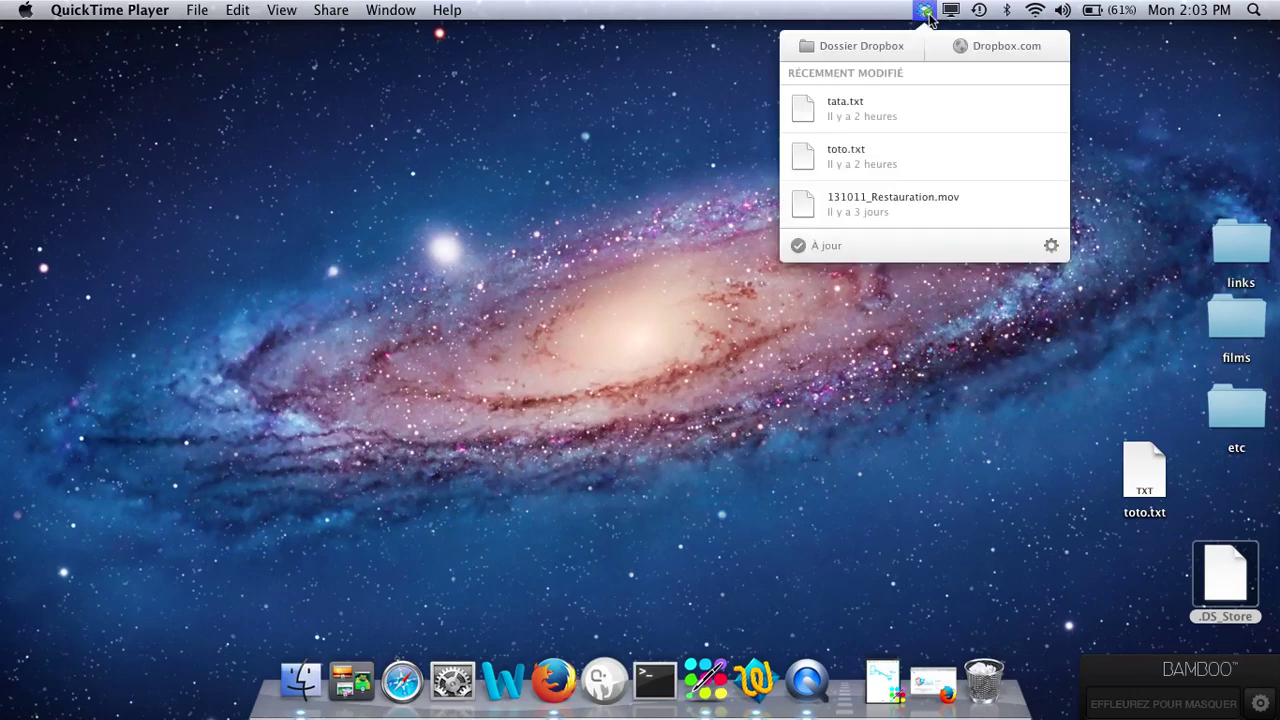
left_click(860, 45)
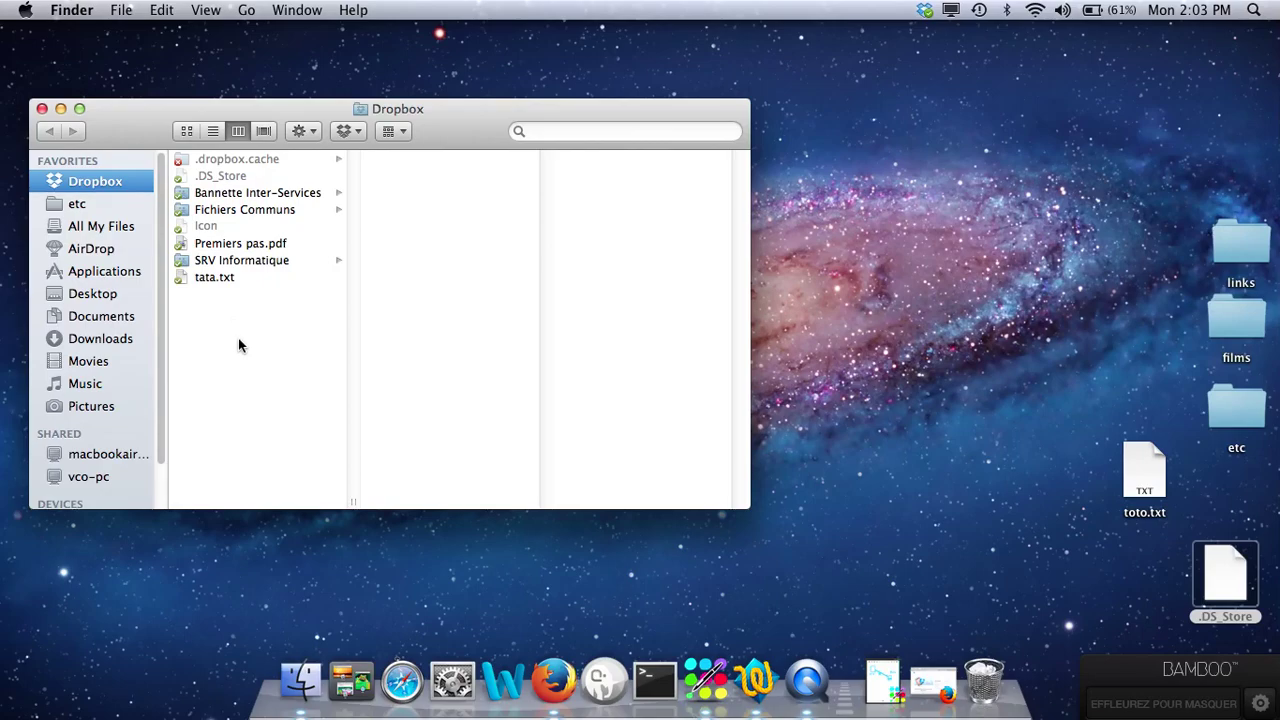
key("super+a")
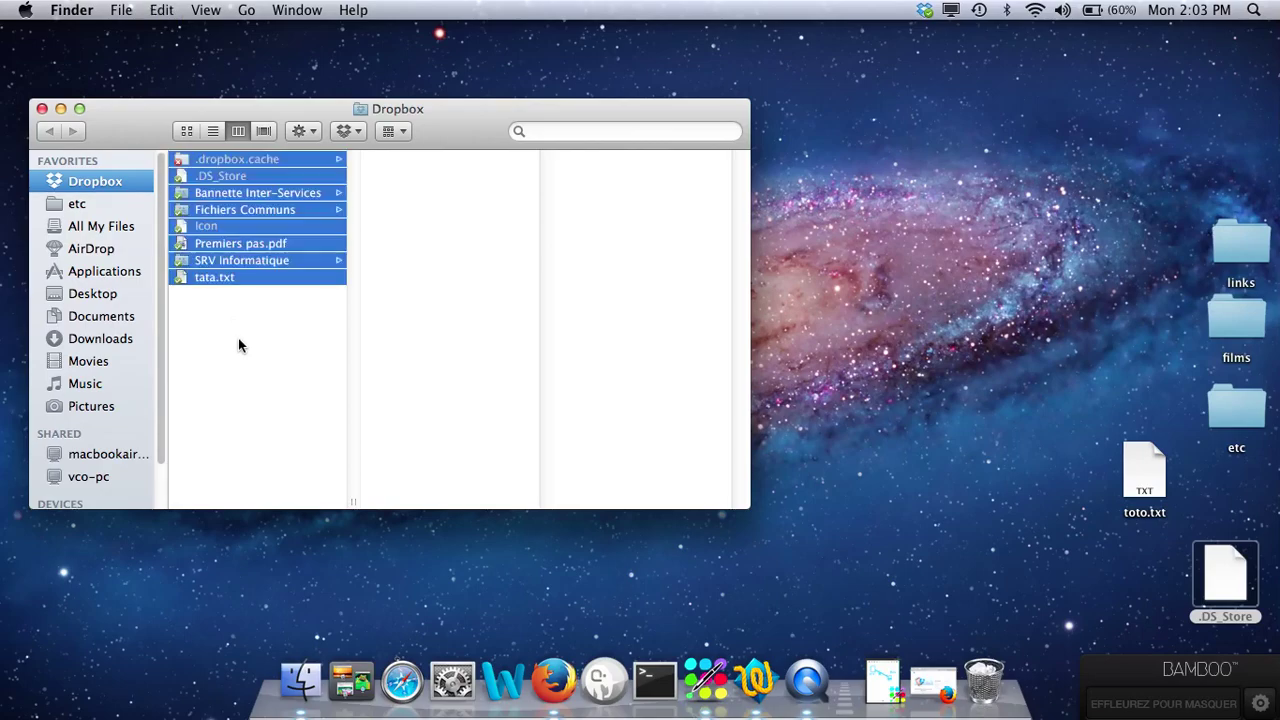
key("super+BackSpace")
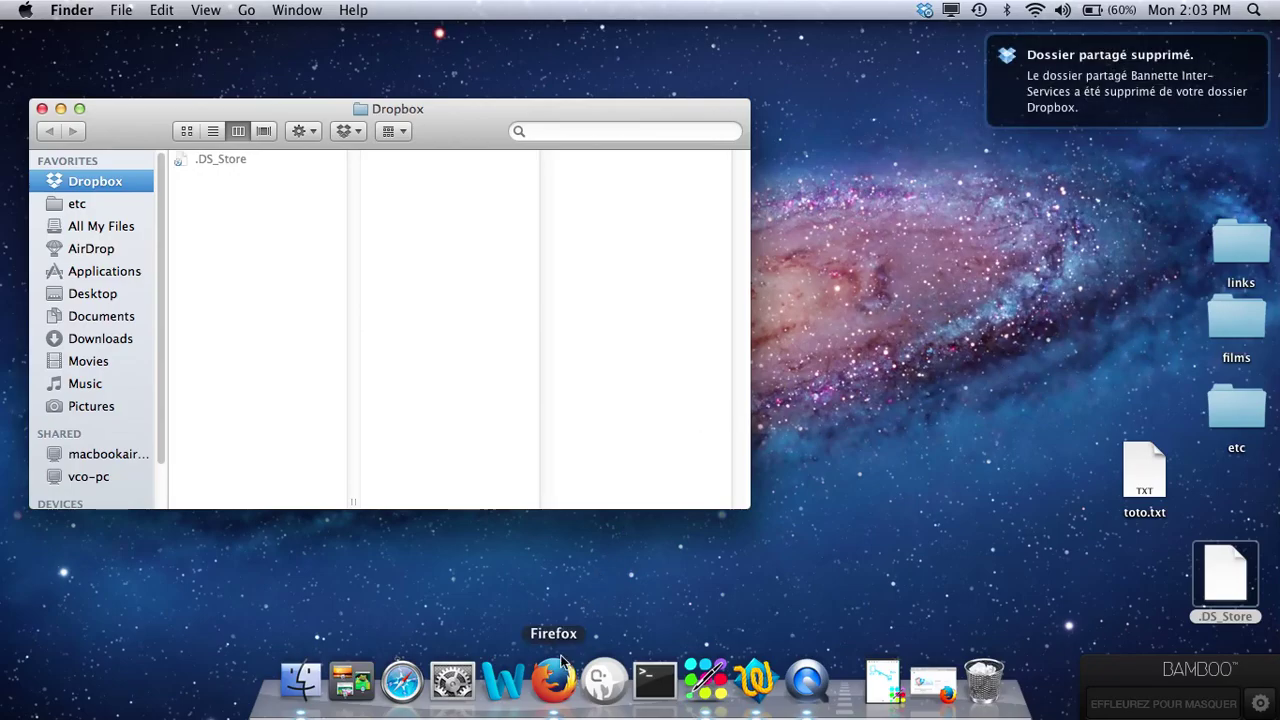
Step: Load dropbox.com in Firefox
left_click(558, 684)
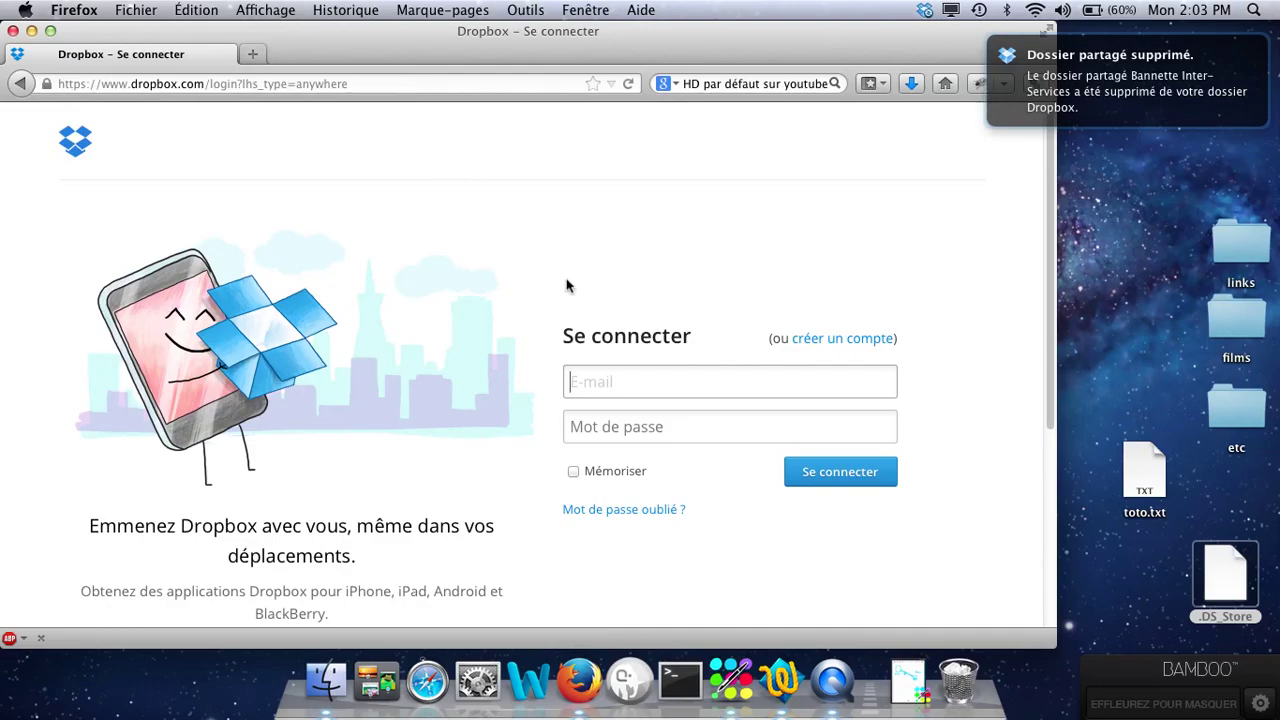
left_click(316, 83)
type("dropbox.com")
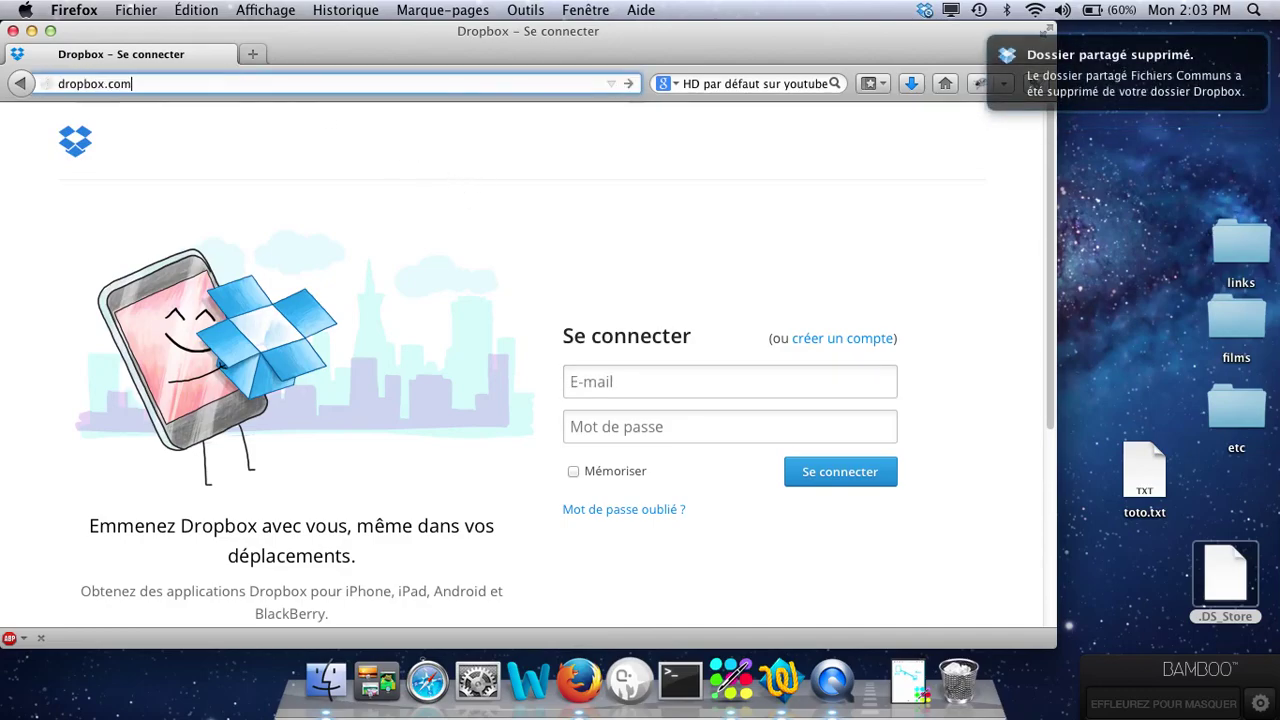
key("Return")
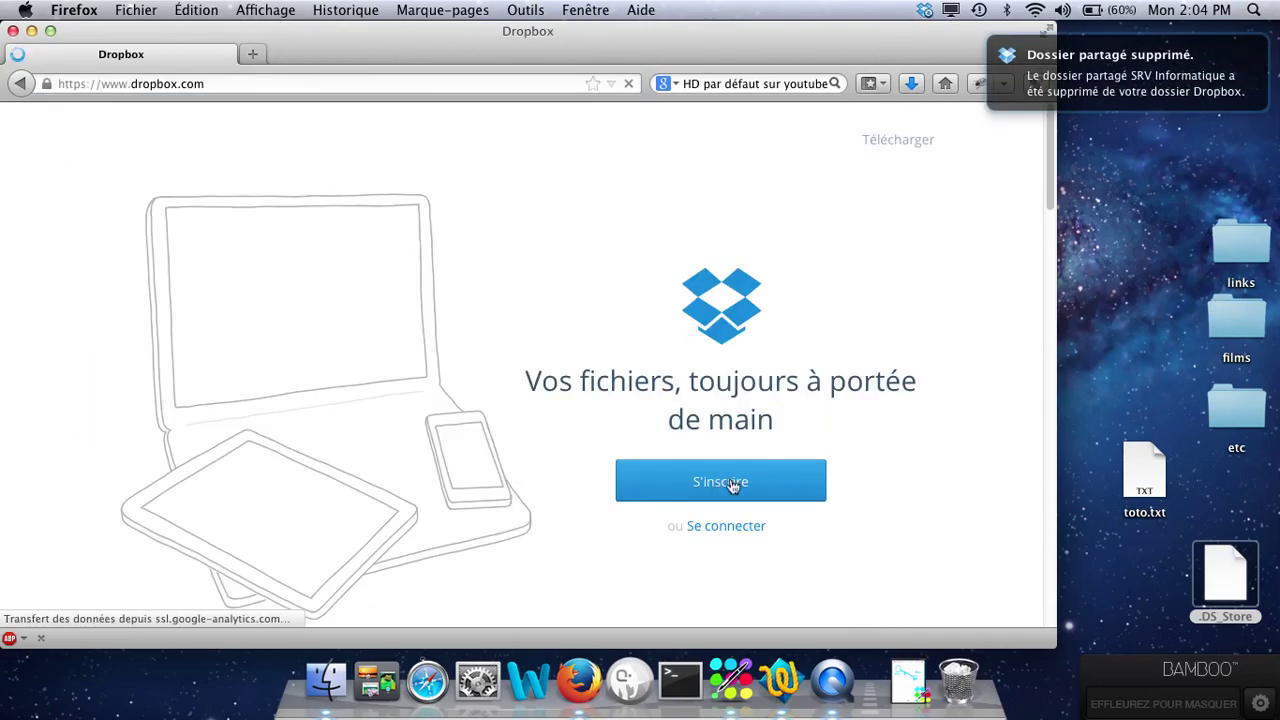
Step: Sign in to Dropbox with the account e-mail and password
left_click(726, 527)
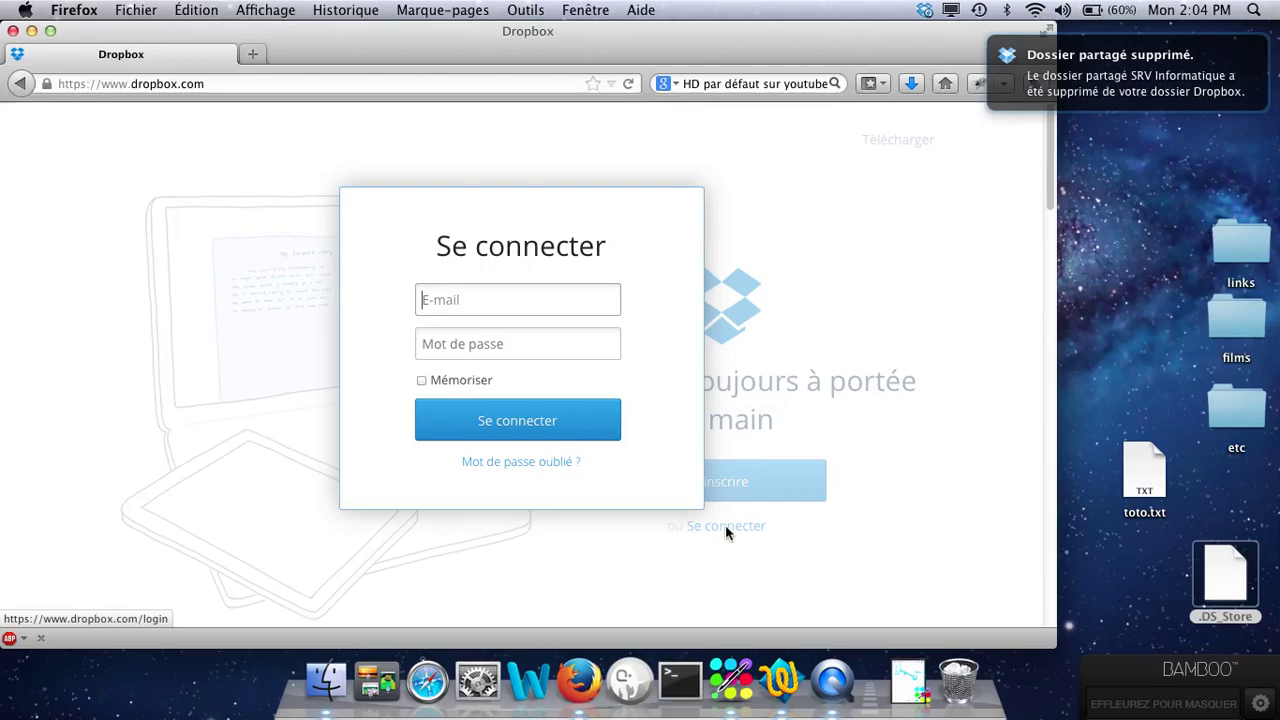
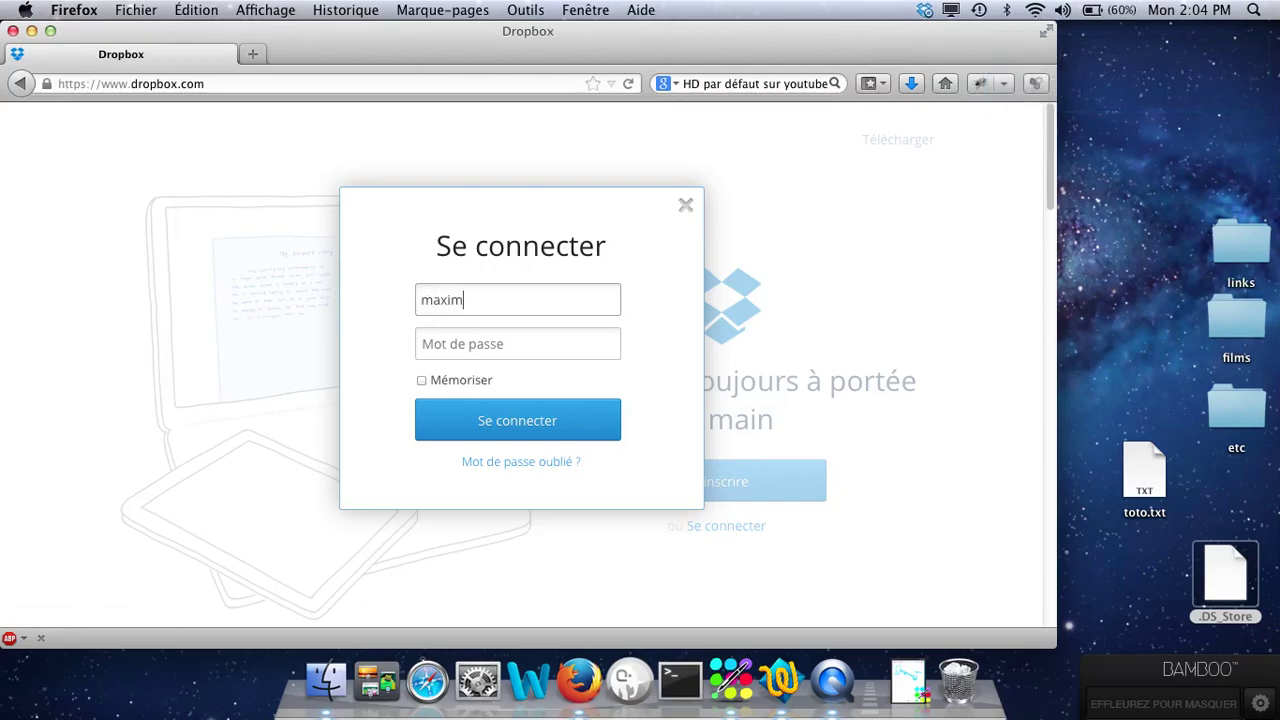
key("Tab")
type("•••••••")
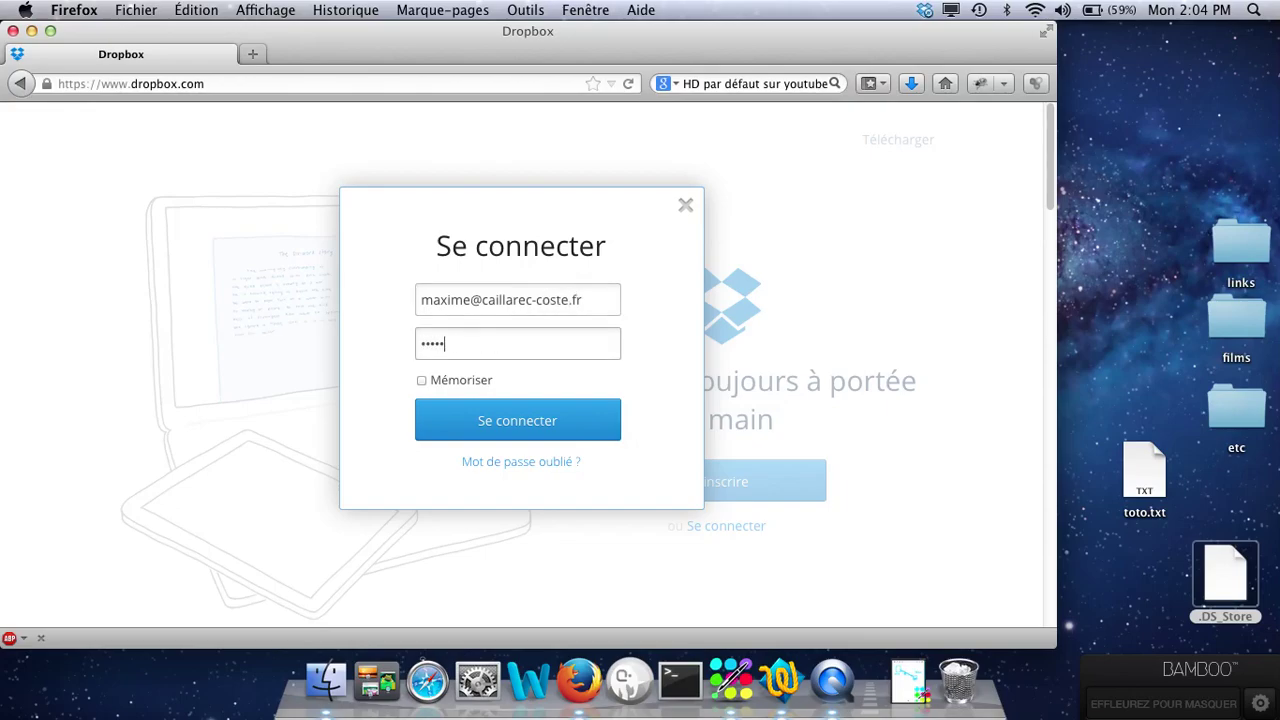
key("Return")
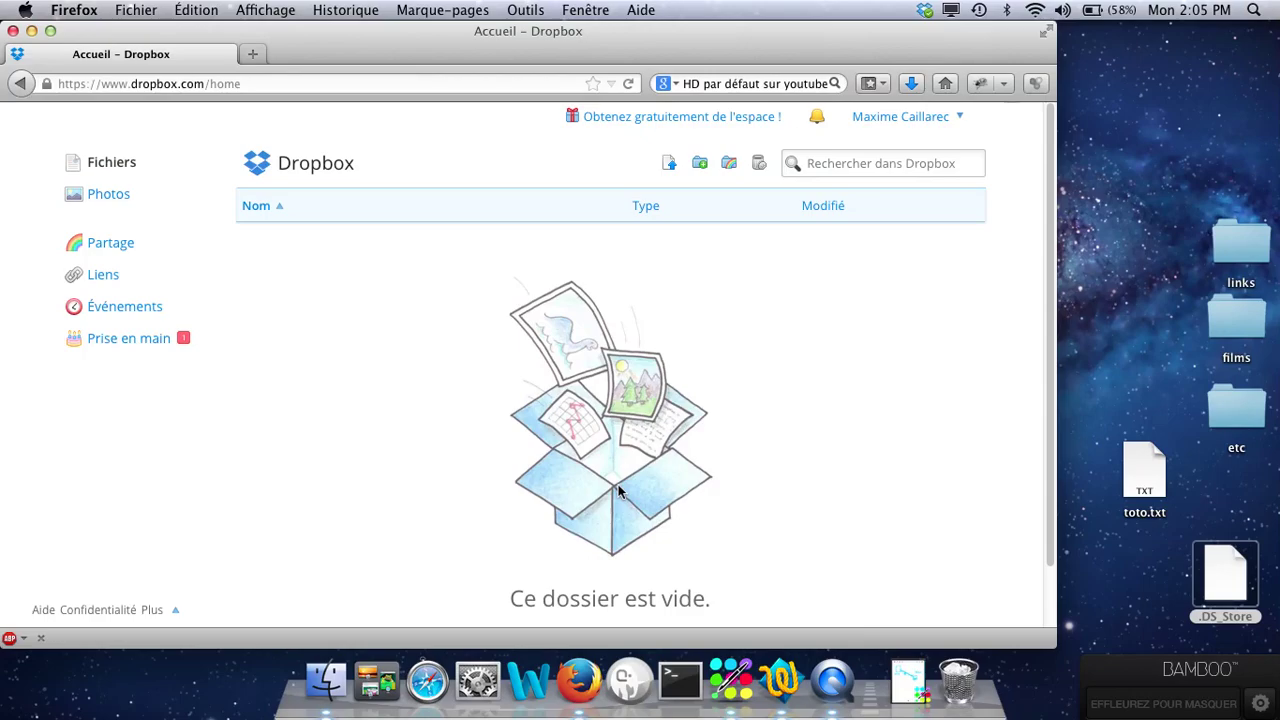
Step: Once the Dropbox home page loads, bring up the local Dropbox folder in Finder
left_click(340, 688)
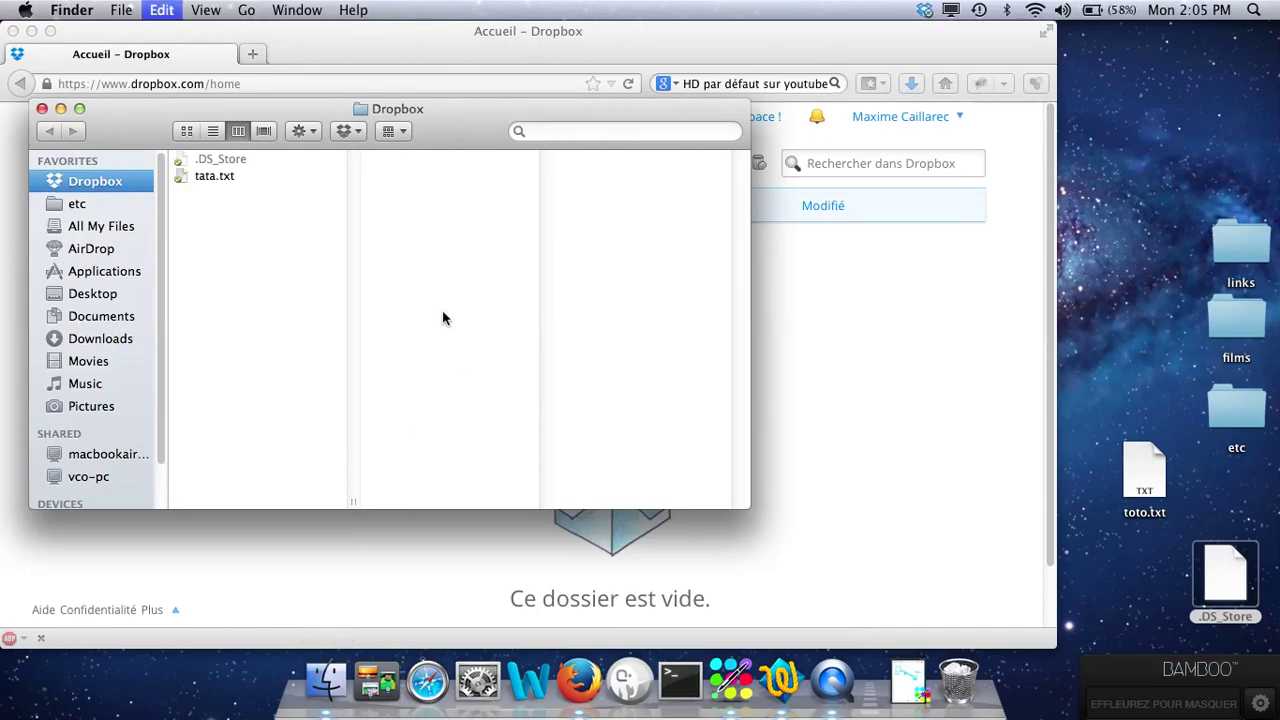
Step: Dismiss the copy error, let the Dropbox folder re-sync, then bring up Bamboo Paper
left_click(785, 240)
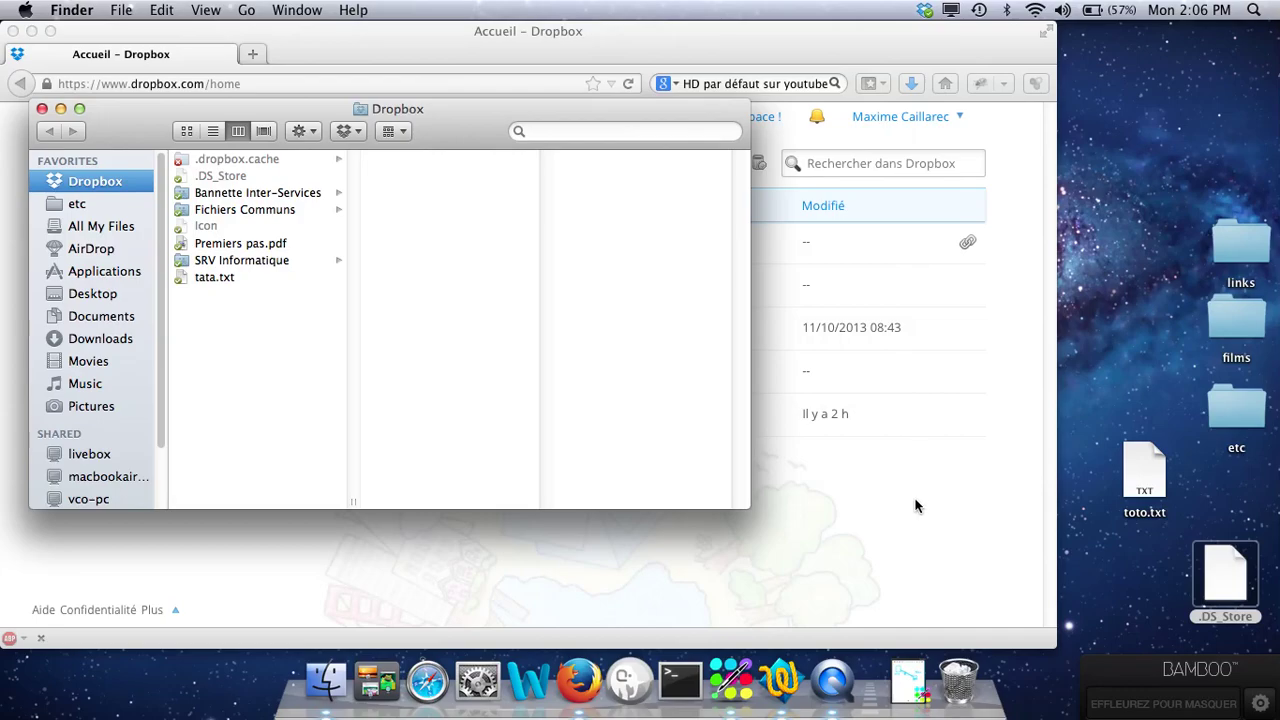
left_click(910, 678)
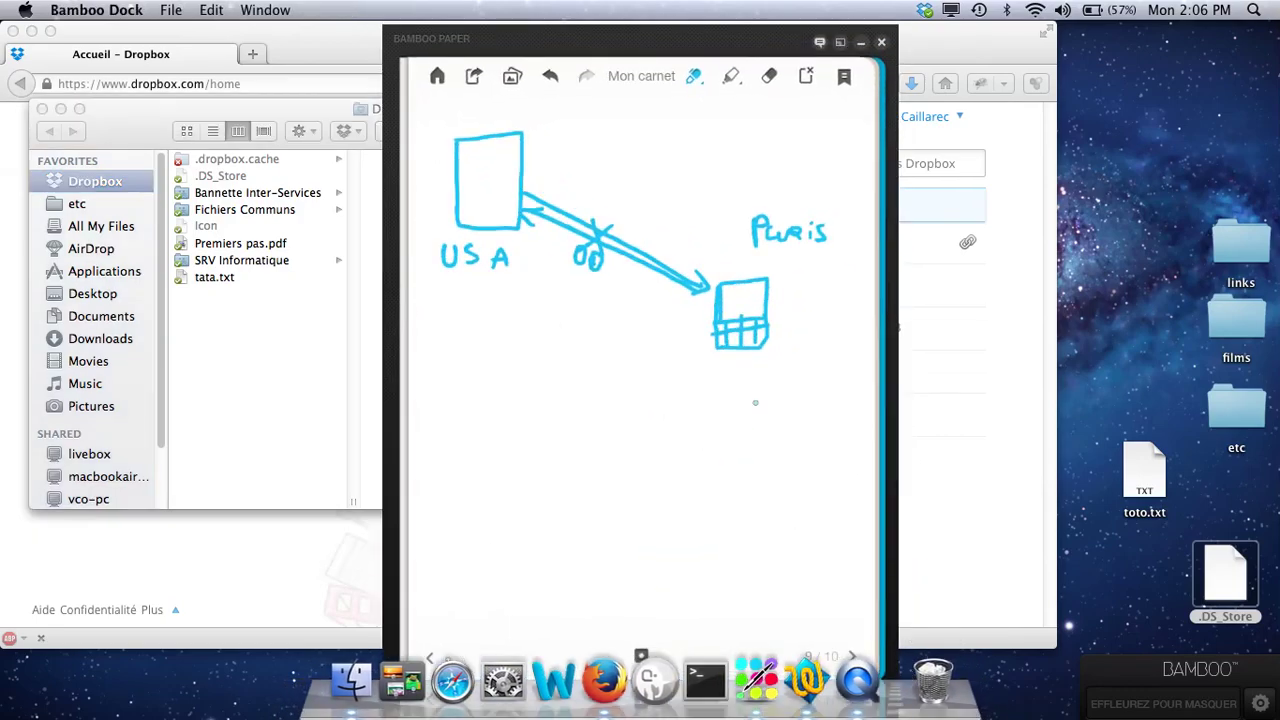
Step: Switch the USA–Paris sketch to full screen, then minimize the Bamboo Paper window
left_click(841, 44)
left_click(860, 42)
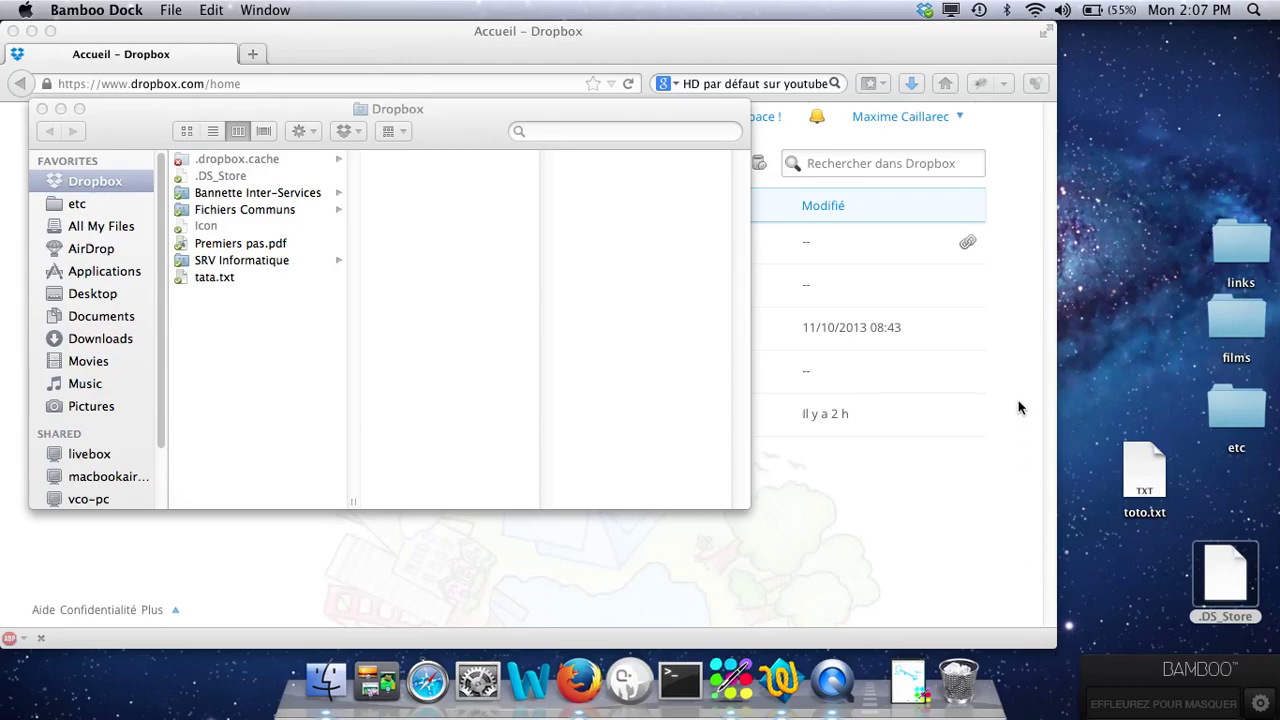
Step: Open Dropbox Préférences from the gear menu in the menu-bar status panel
left_click(924, 12)
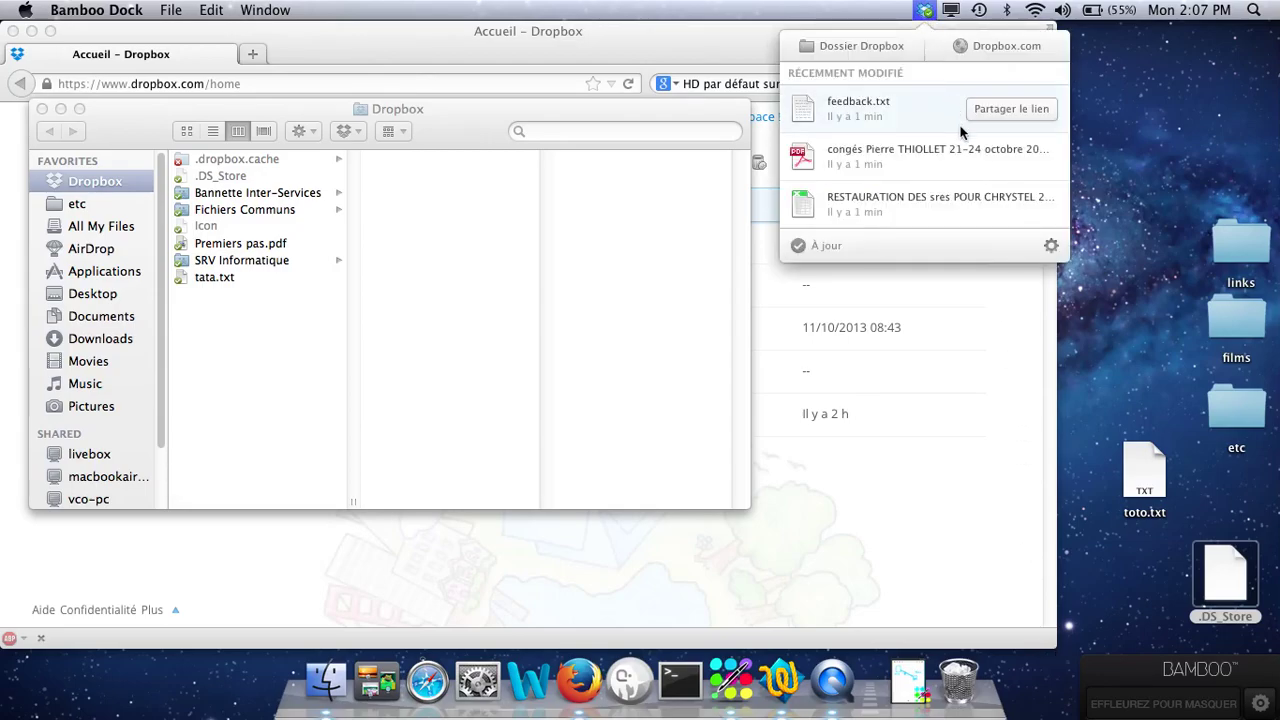
mouse_move(1008, 200)
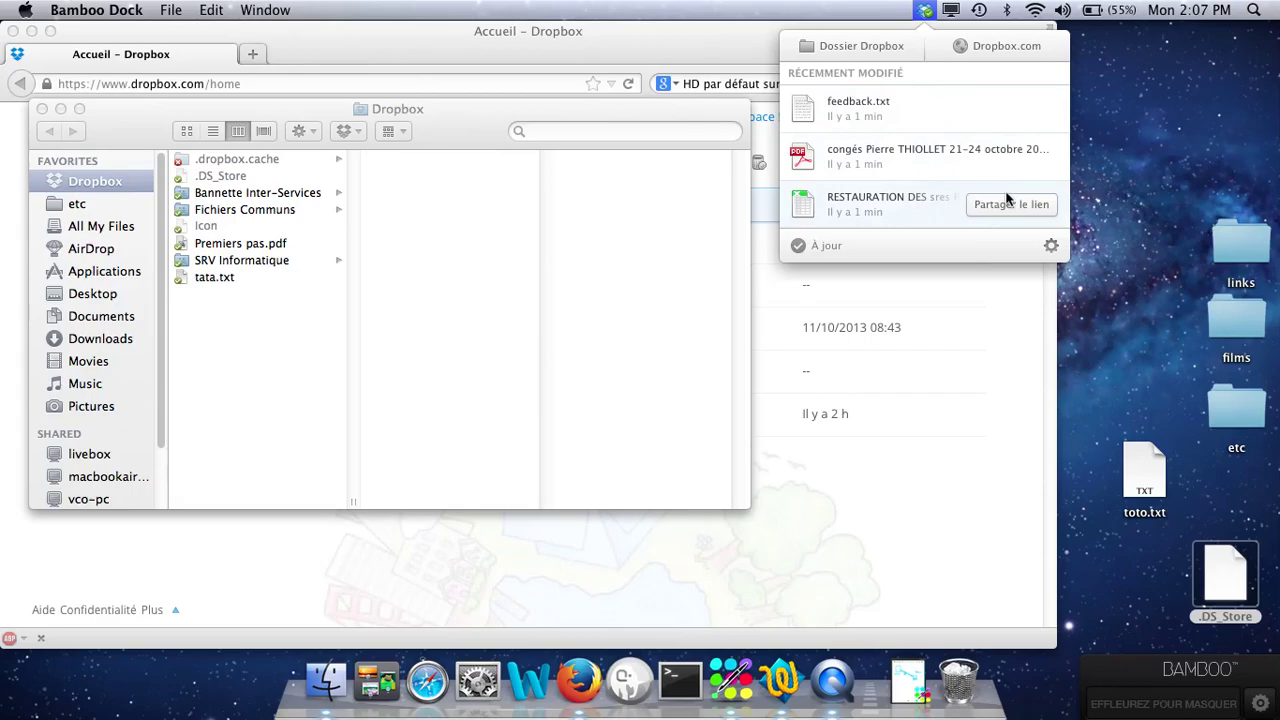
left_click(1050, 247)
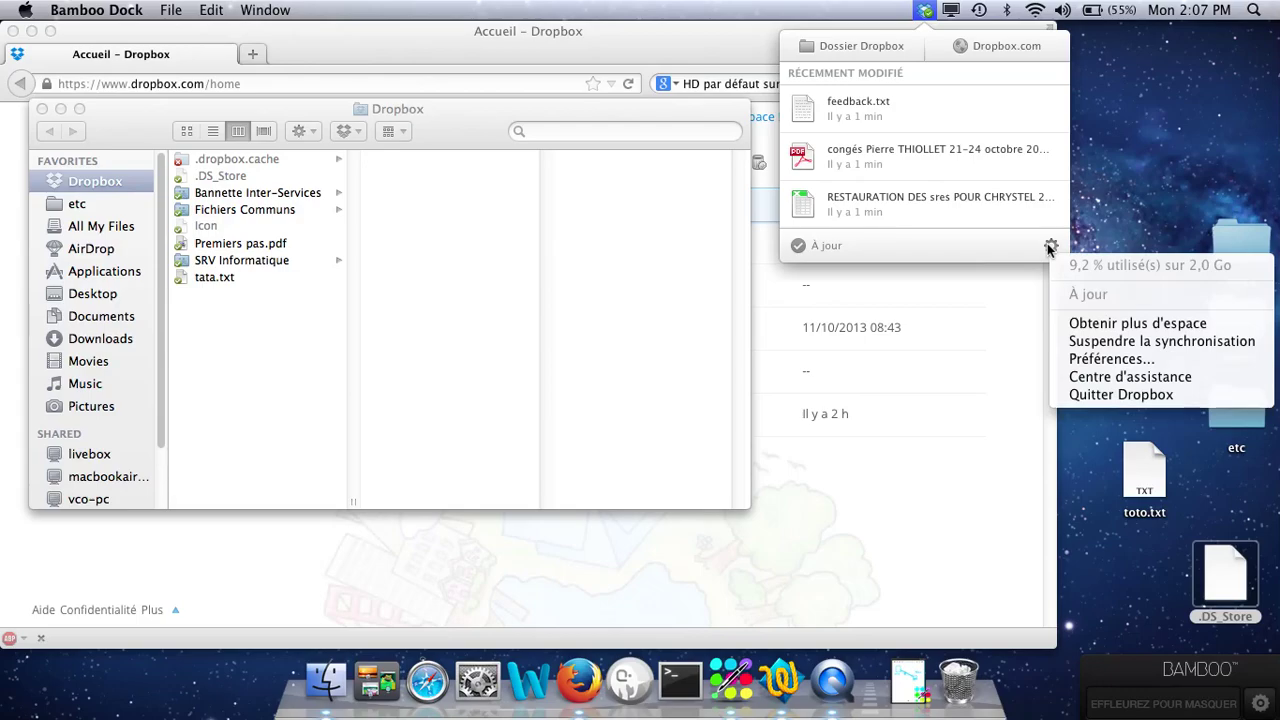
left_click(1086, 360)
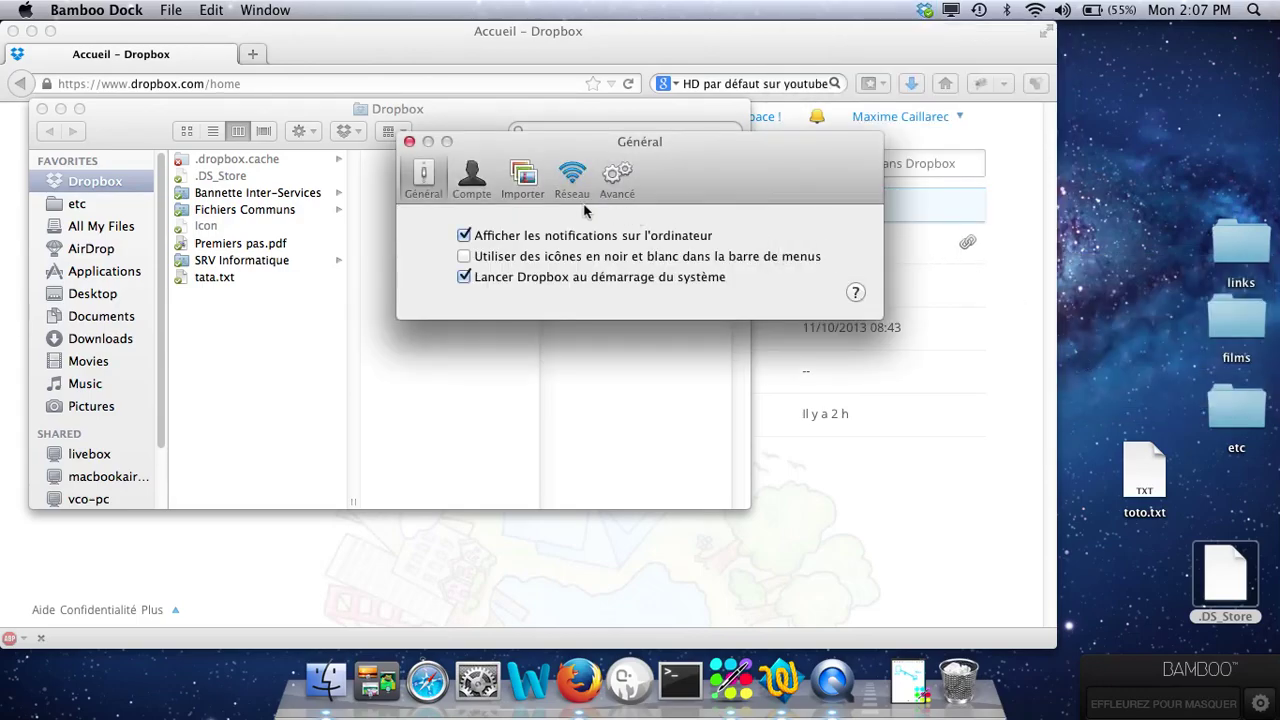
Step: View the Account (Compte) tab, then choose 'Dissocier cet ordinateur...'
left_click(470, 180)
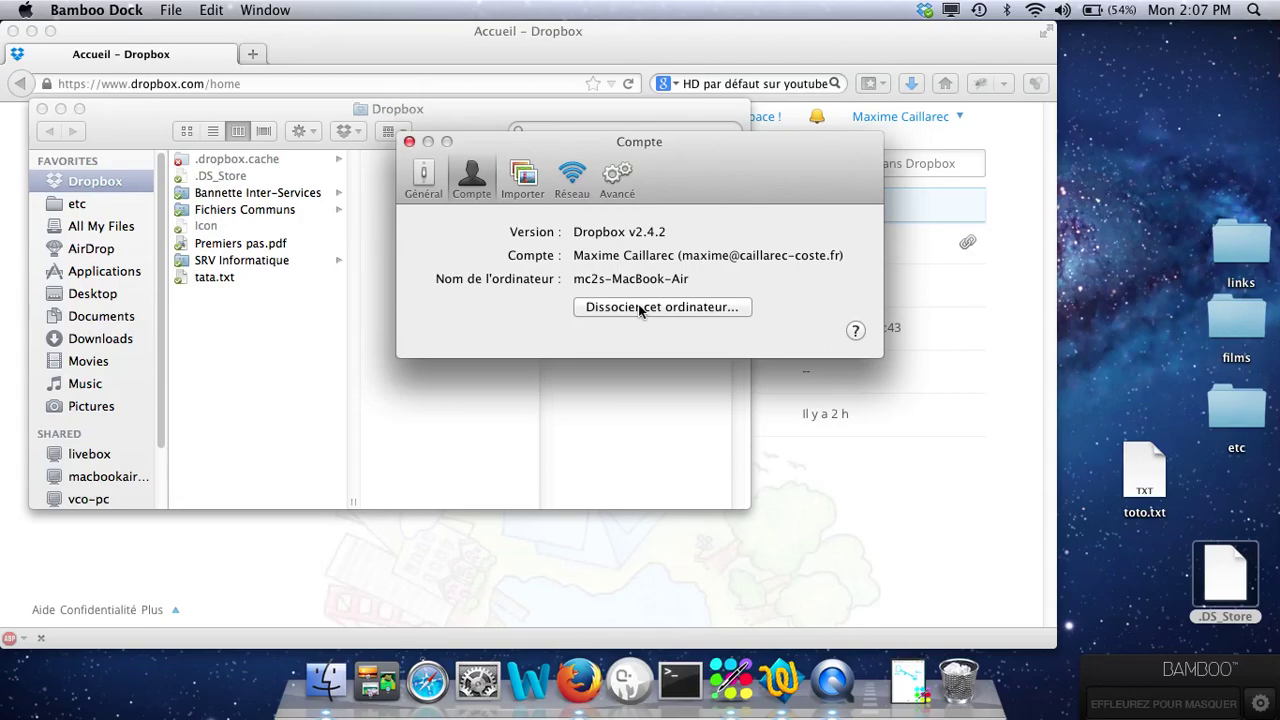
left_click(640, 311)
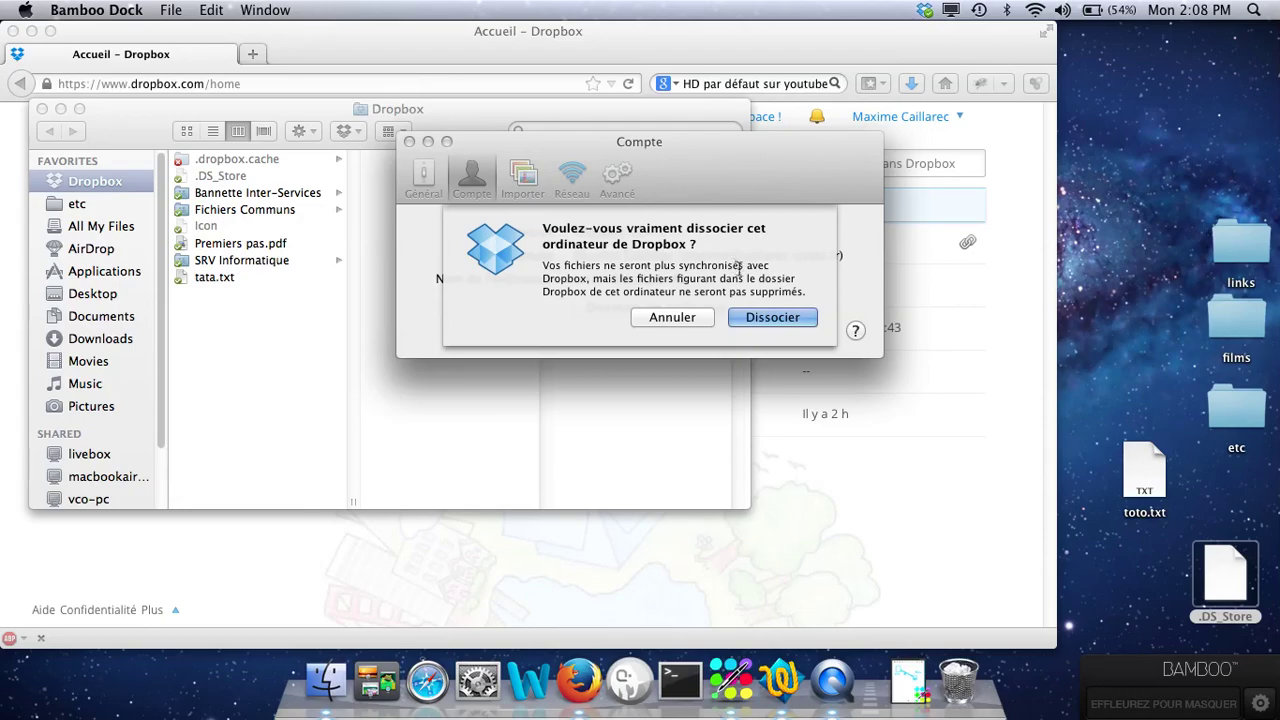
Step: Confirm Dissocier to unlink the computer and move the Configuration de Dropbox window aside
left_click(768, 318)
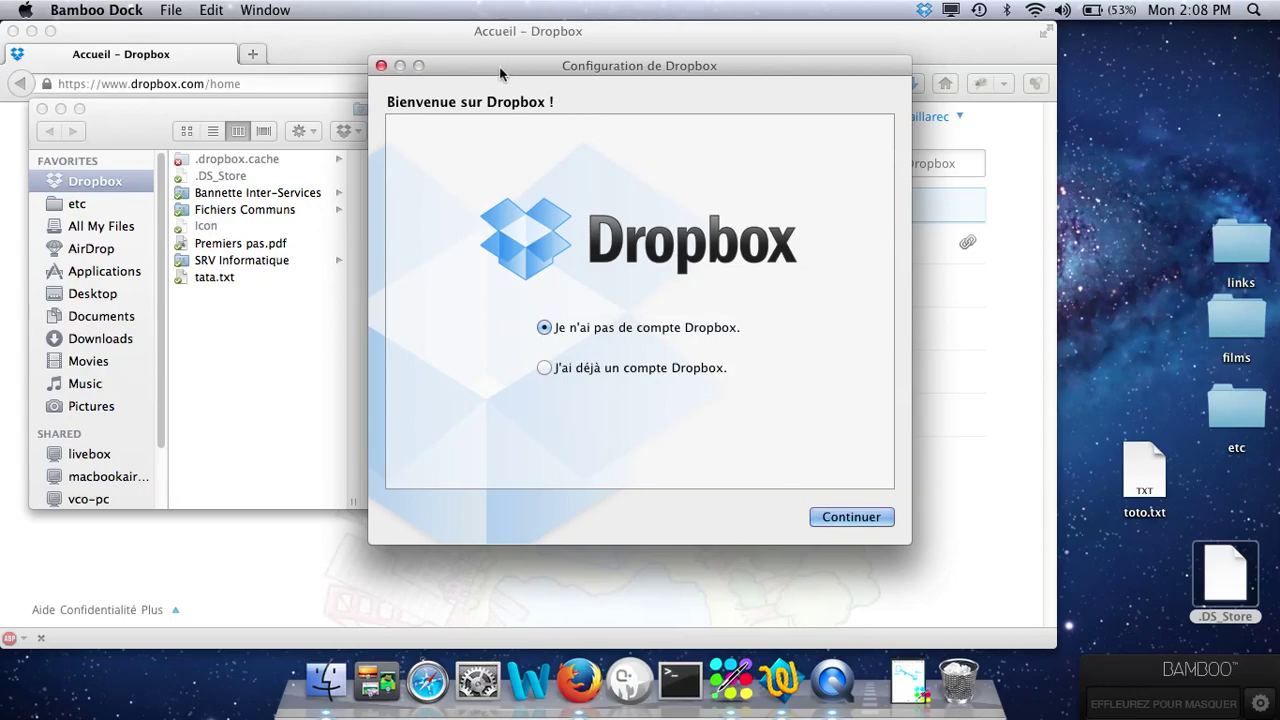
left_click_drag(500, 73, 1237, 49)
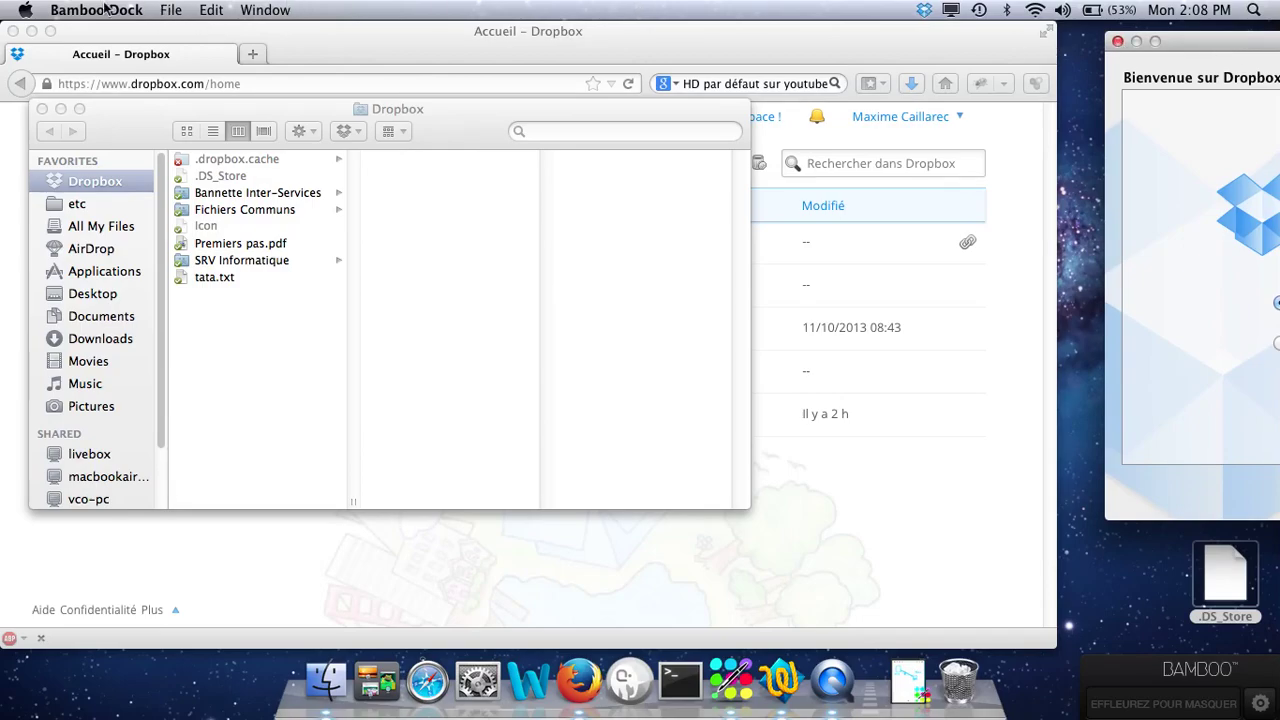
Step: Move every item in the local Dropbox folder, including tata.txt, to the Trash
left_click(230, 279)
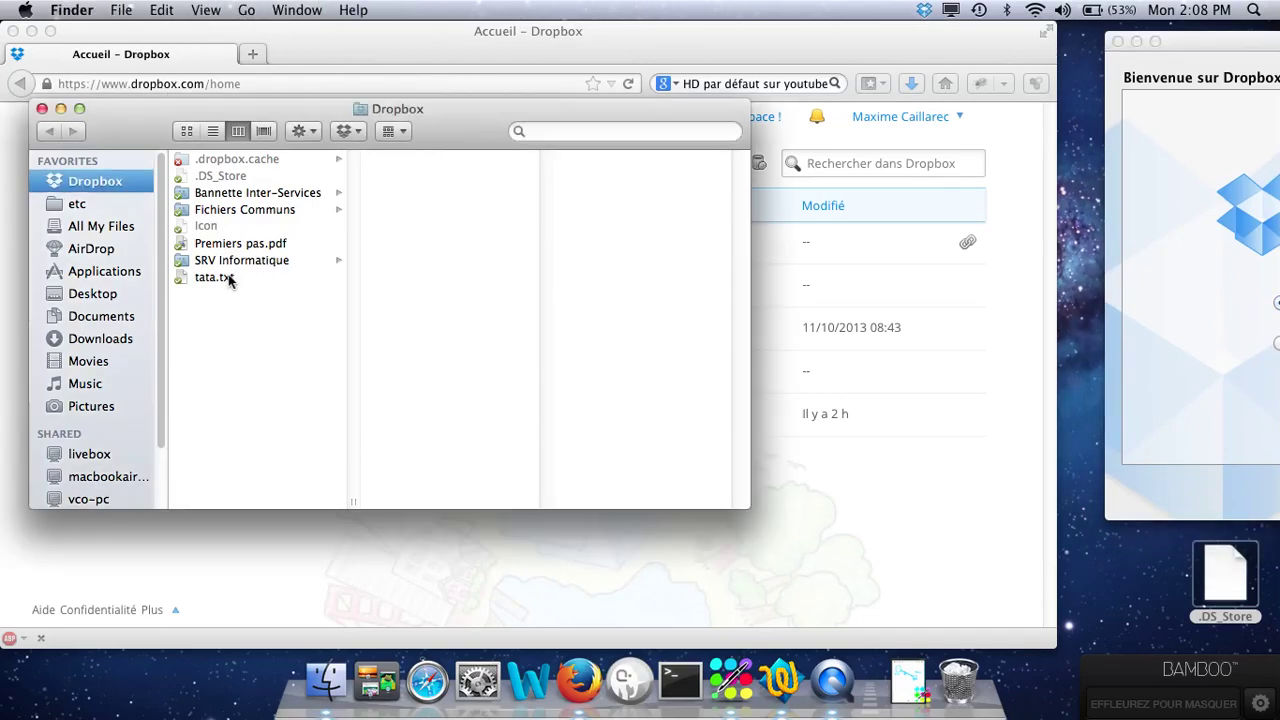
left_click(229, 279)
key("super+a")
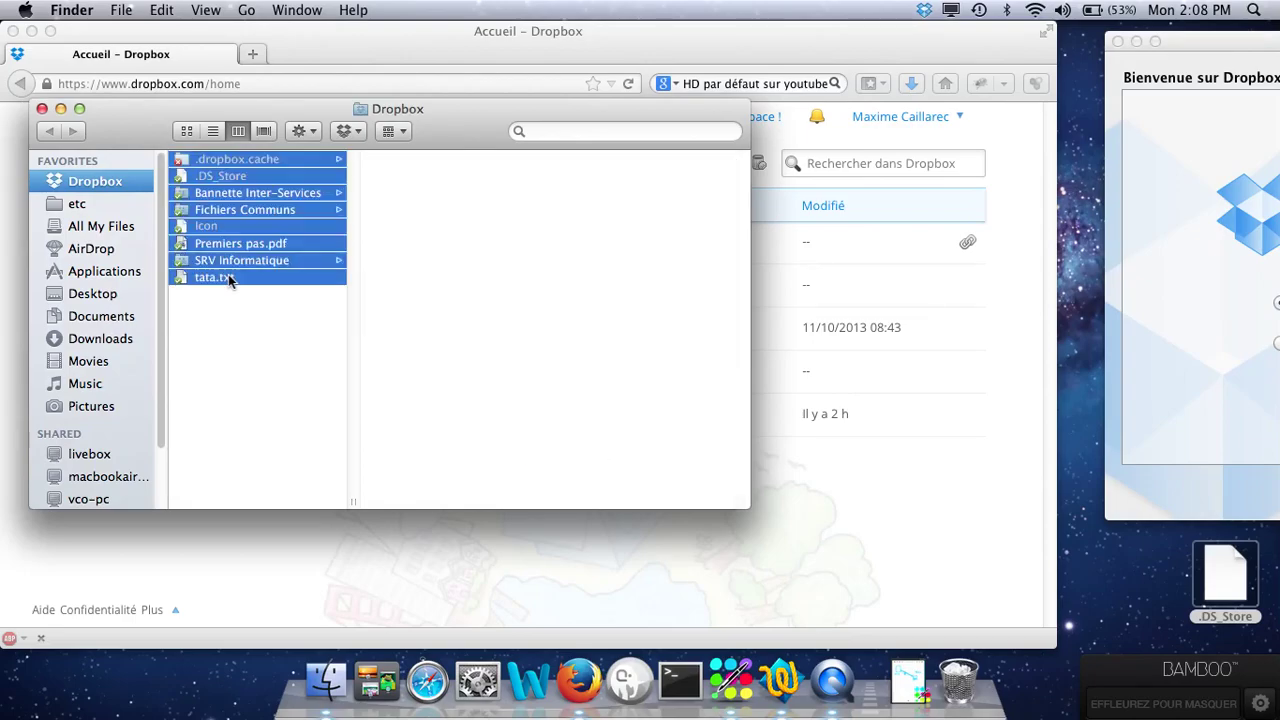
key("super+BackSpace")
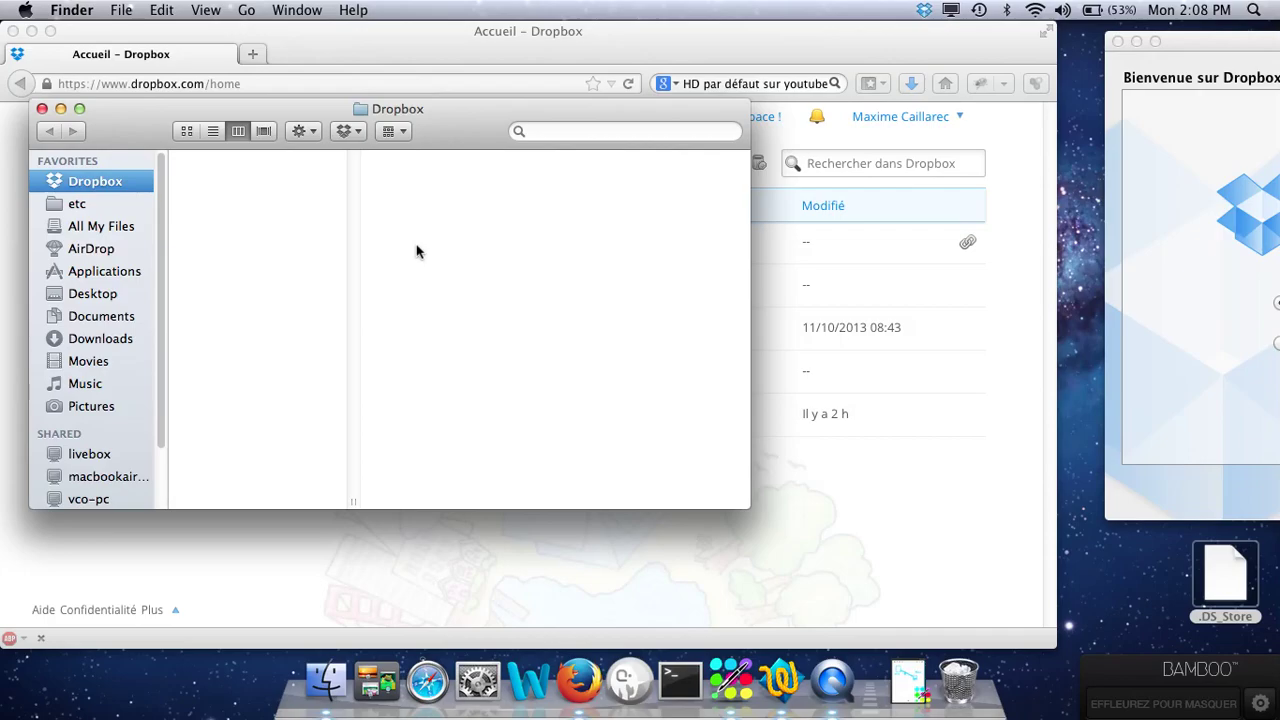
Step: Trash the Dropbox folder itself from home folder mc2 and close the Finder window
key("shift+super+h")
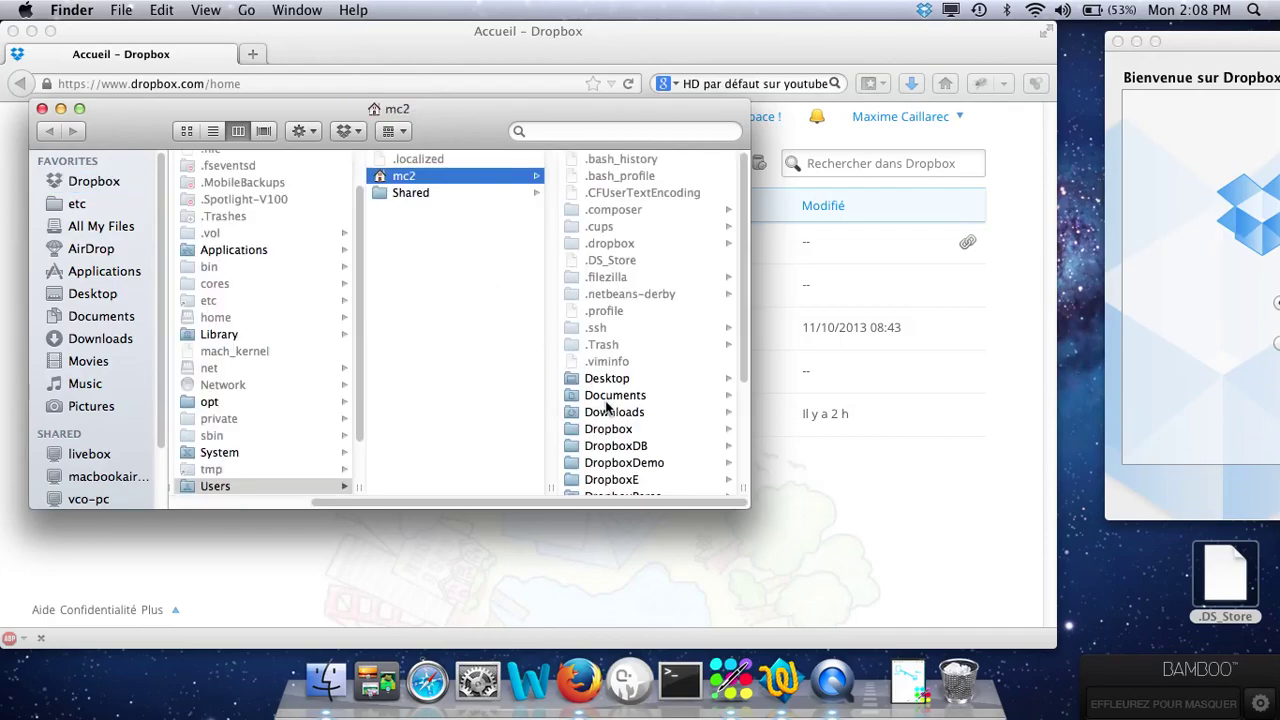
left_click(620, 430)
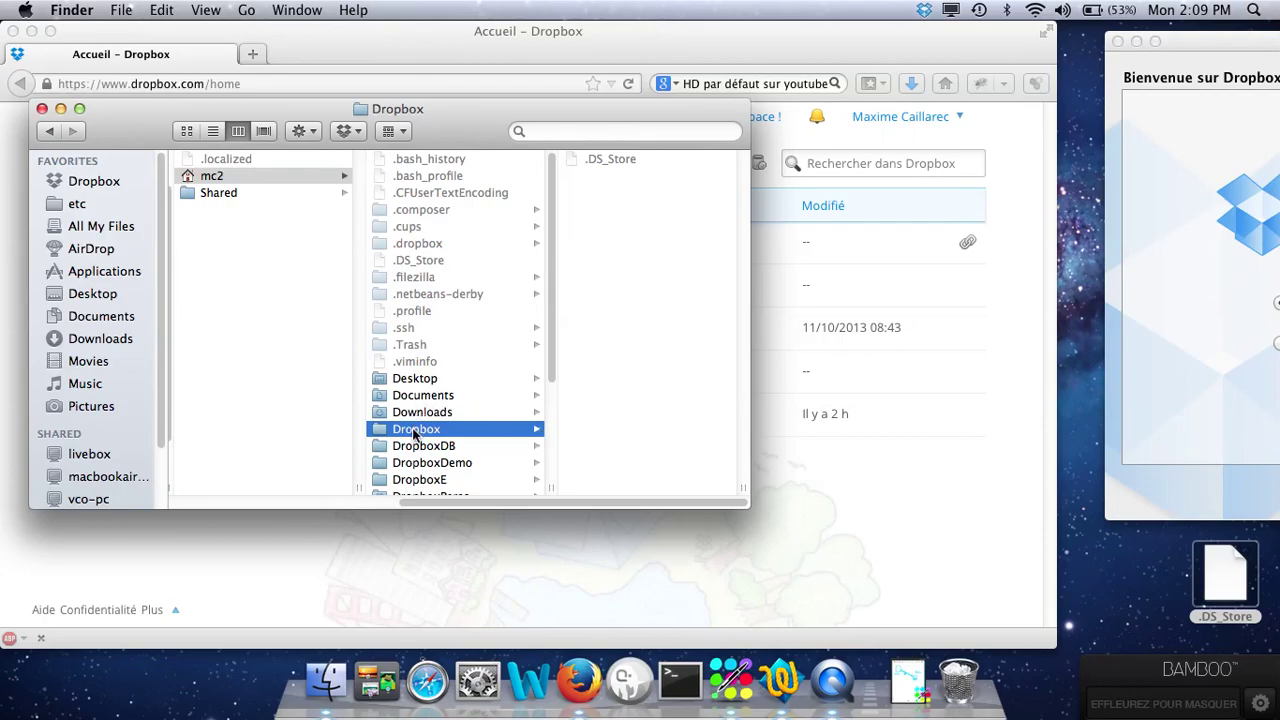
key("super+BackSpace")
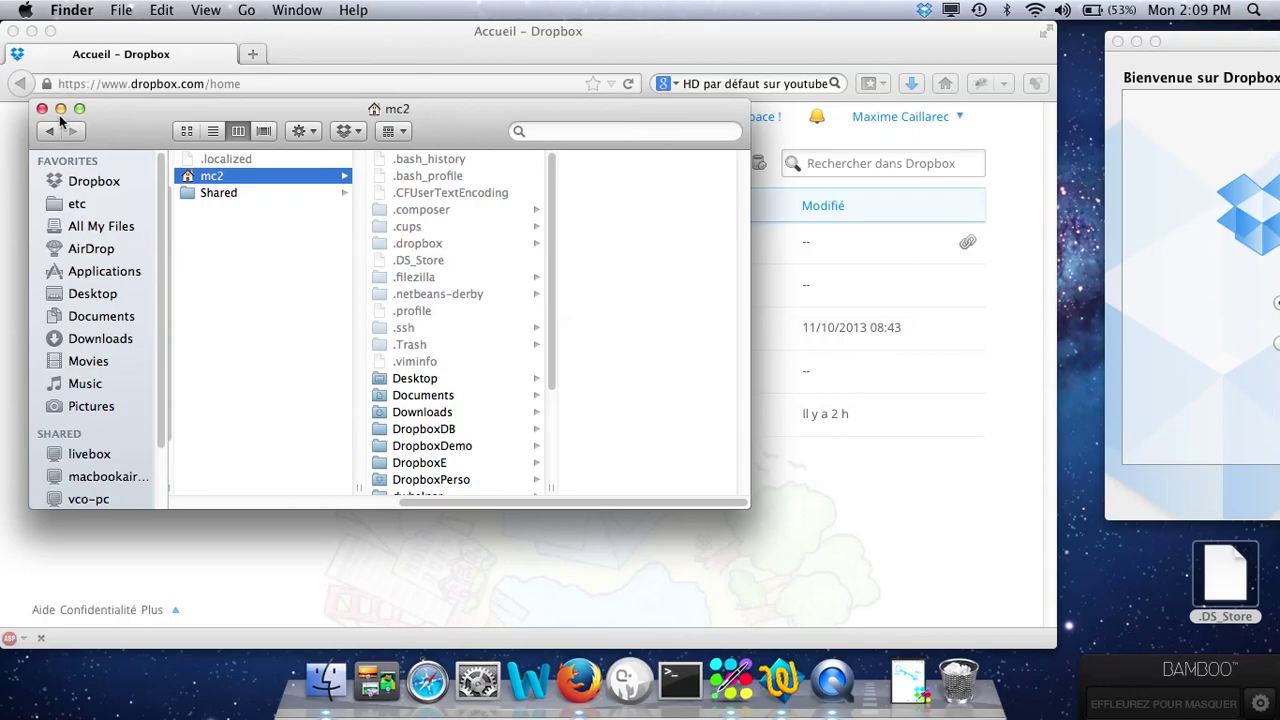
left_click(42, 108)
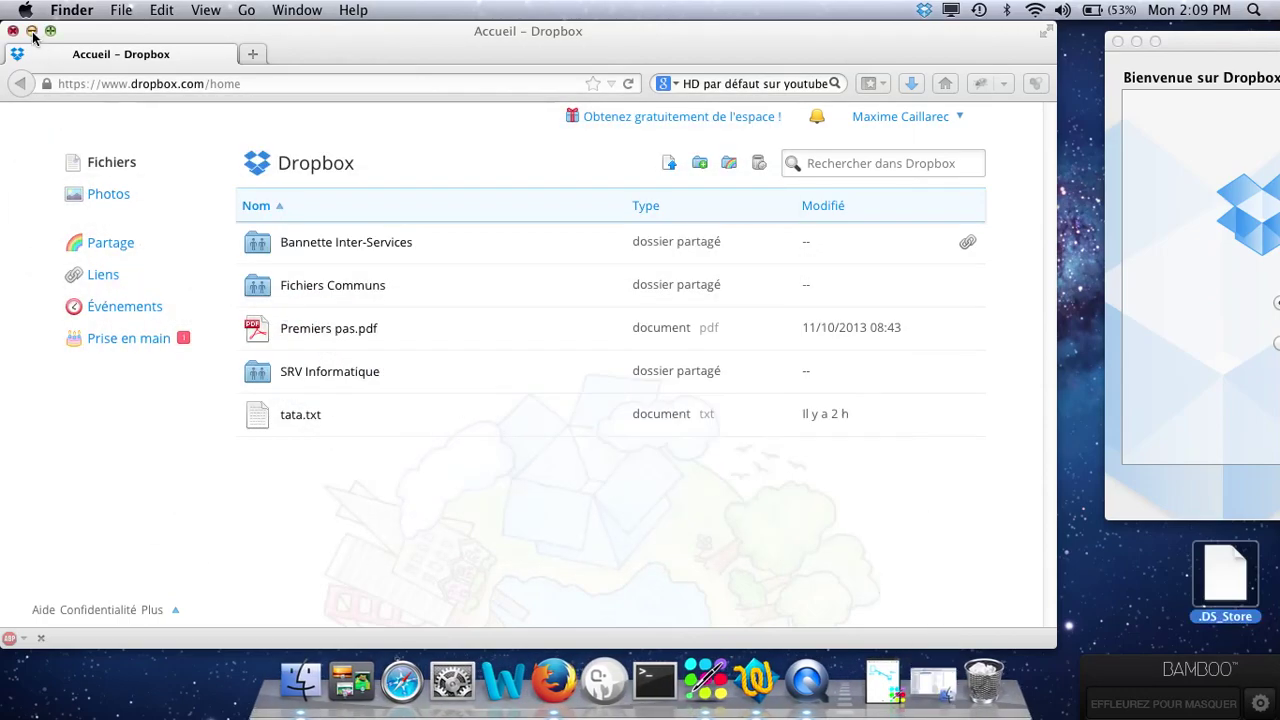
Step: Minimize Firefox and permanently empty the Trash from the Dock, confirming Empty Trash
left_click(31, 31)
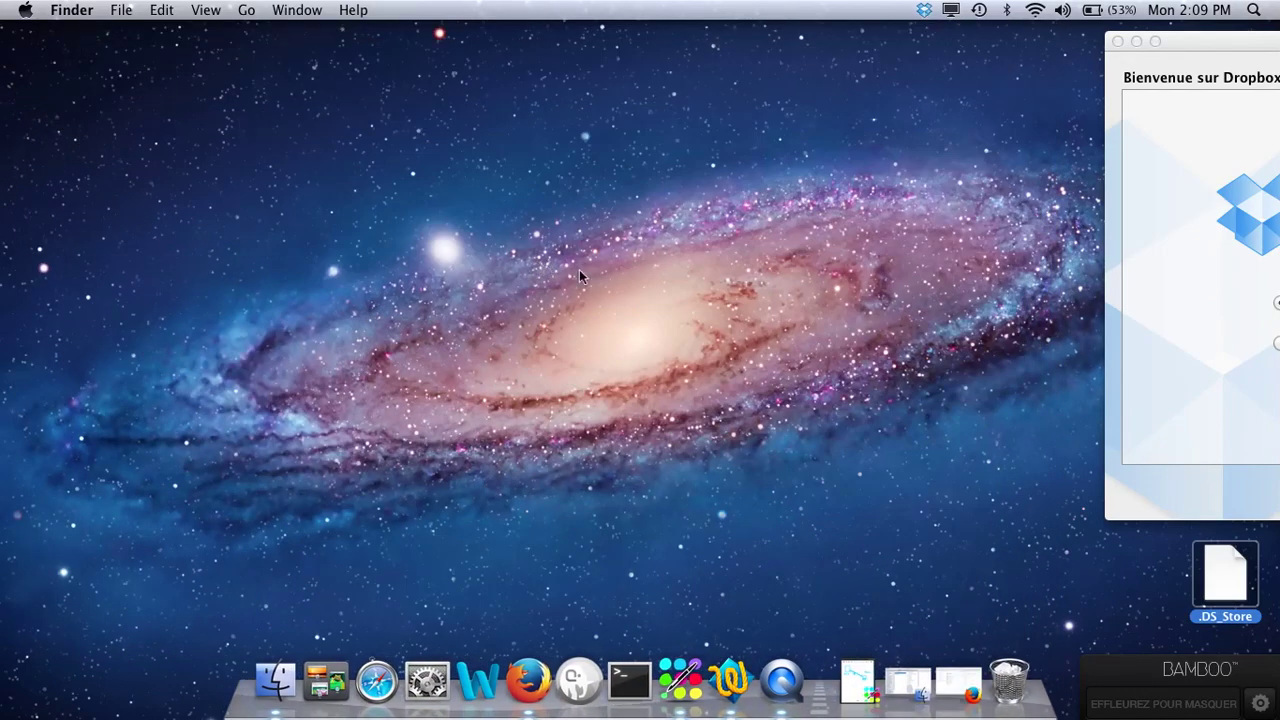
right_click(1010, 684)
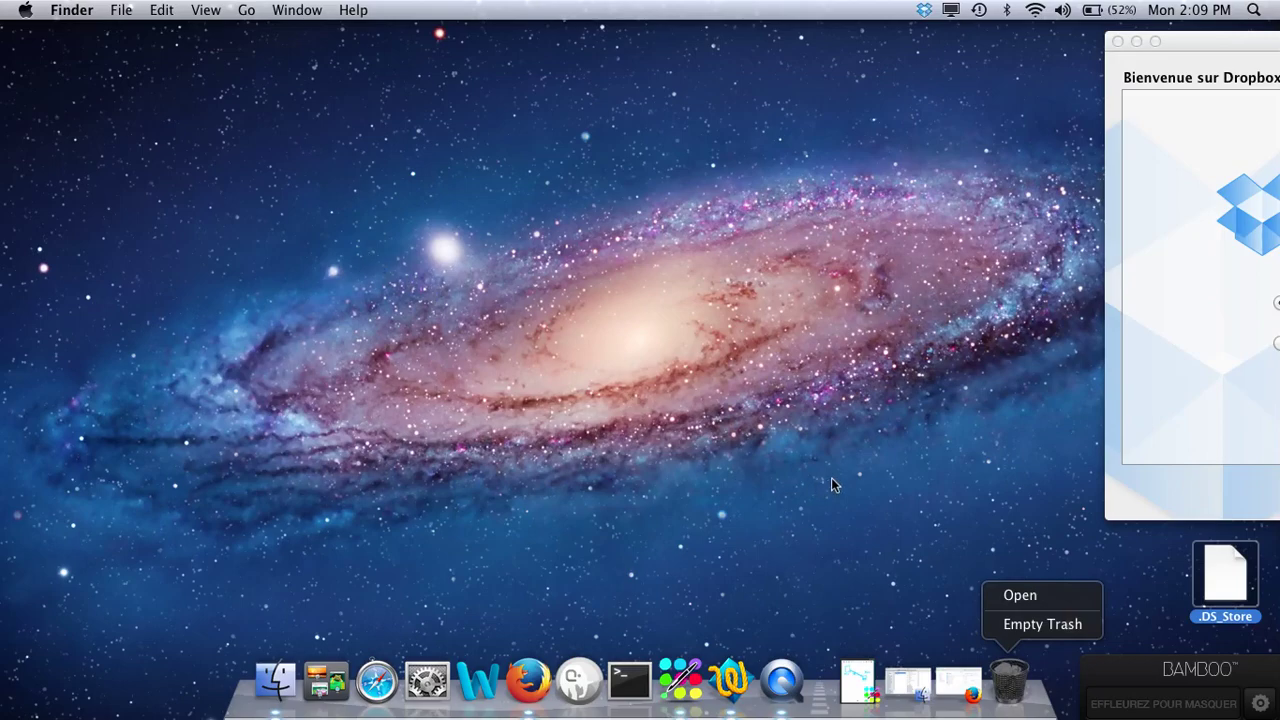
left_click(1033, 628)
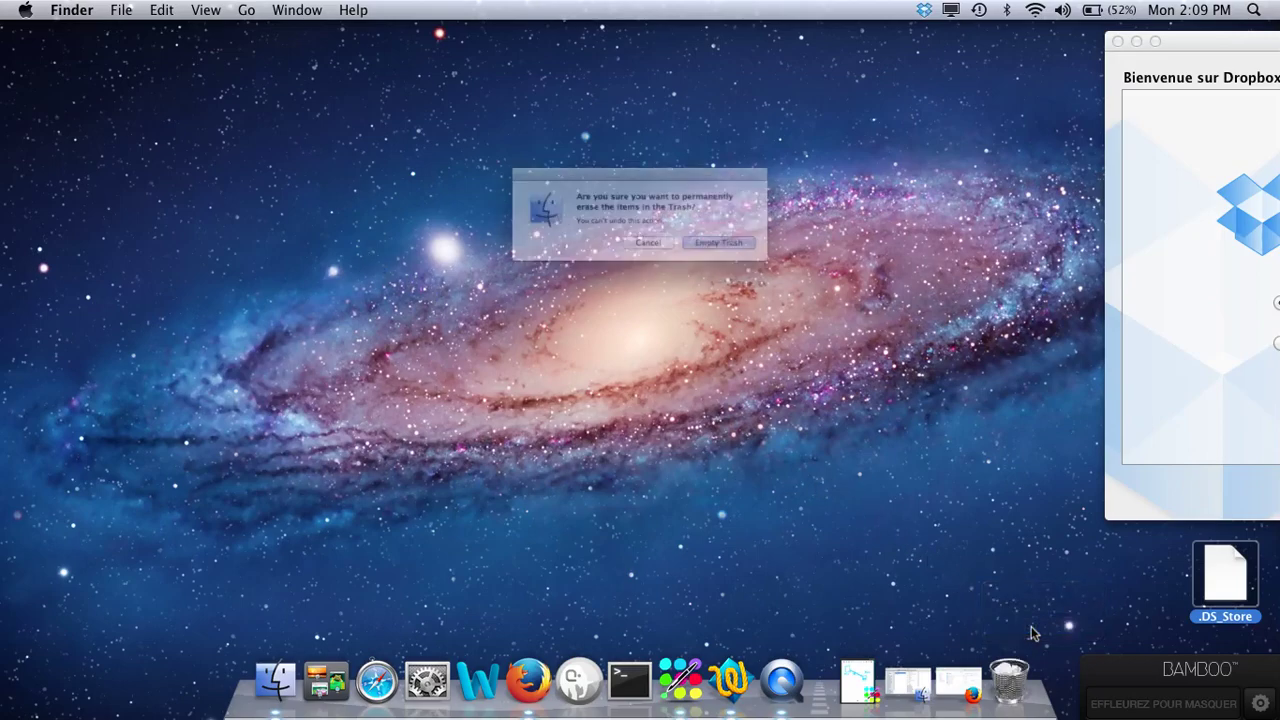
left_click(738, 260)
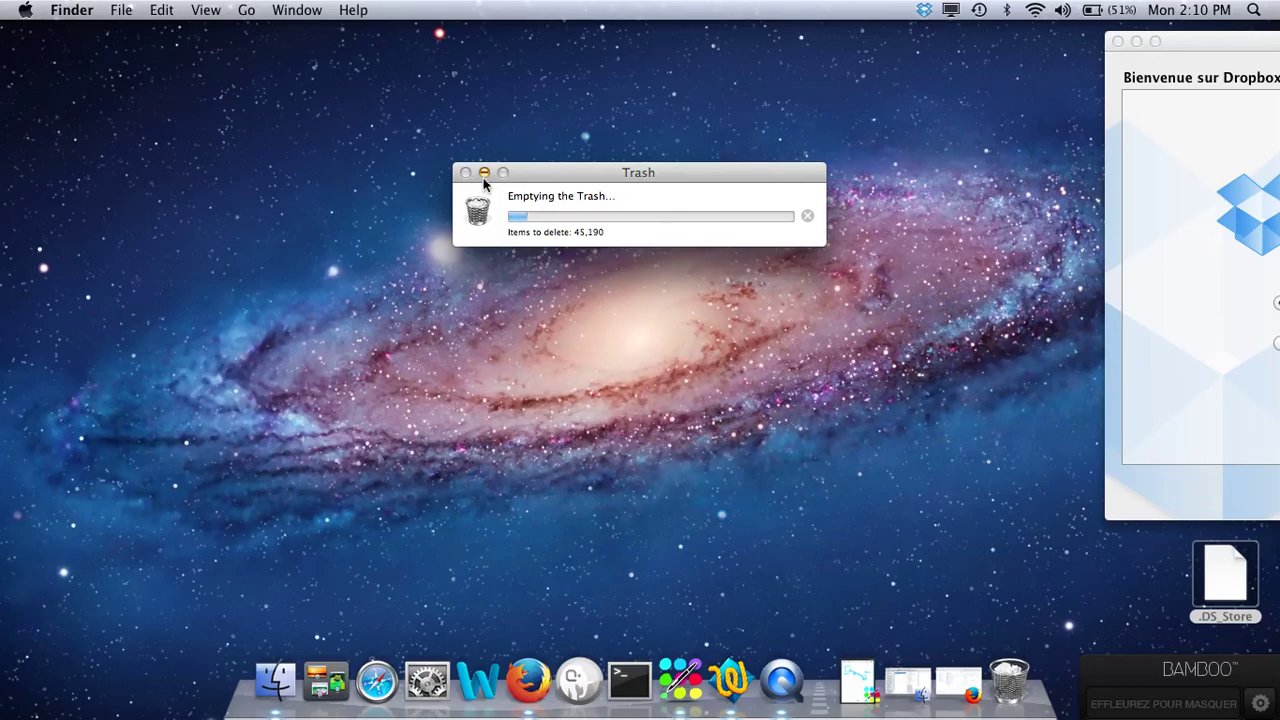
Step: Restore the Dropbox web page in Firefox and open the Bannette Inter-Services folder online
left_click(535, 688)
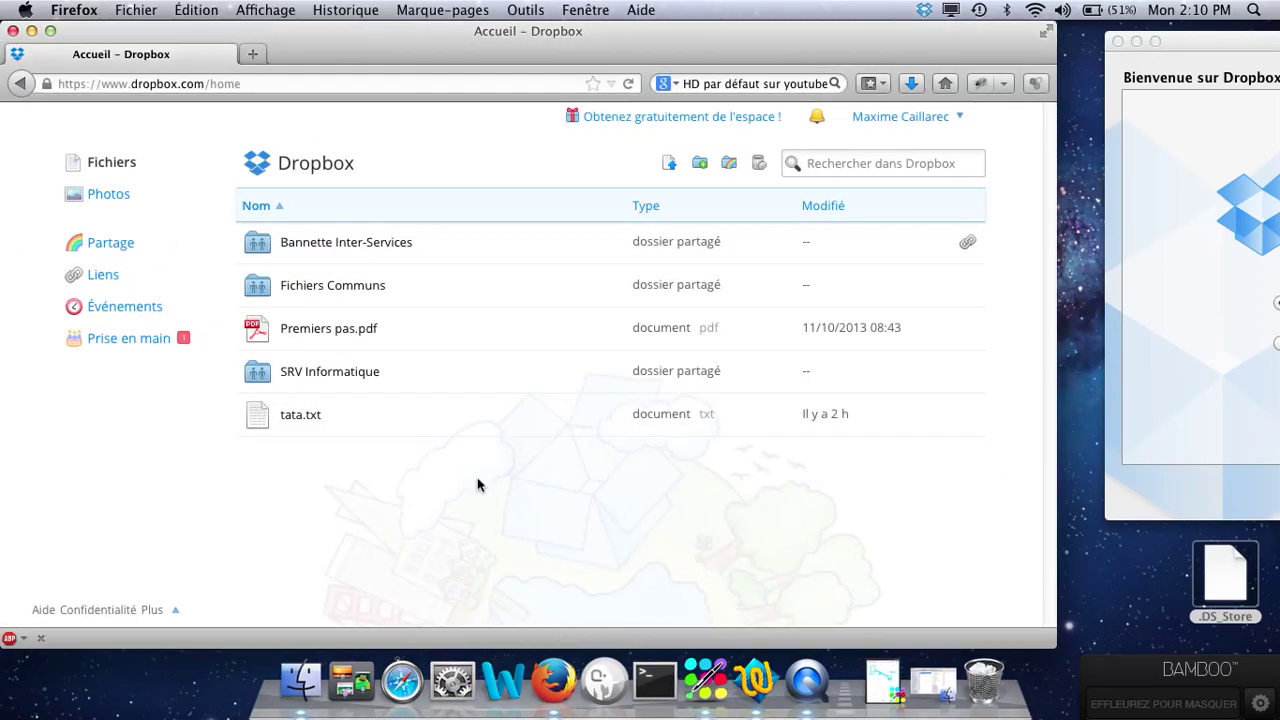
left_click(366, 256)
left_click(924, 10)
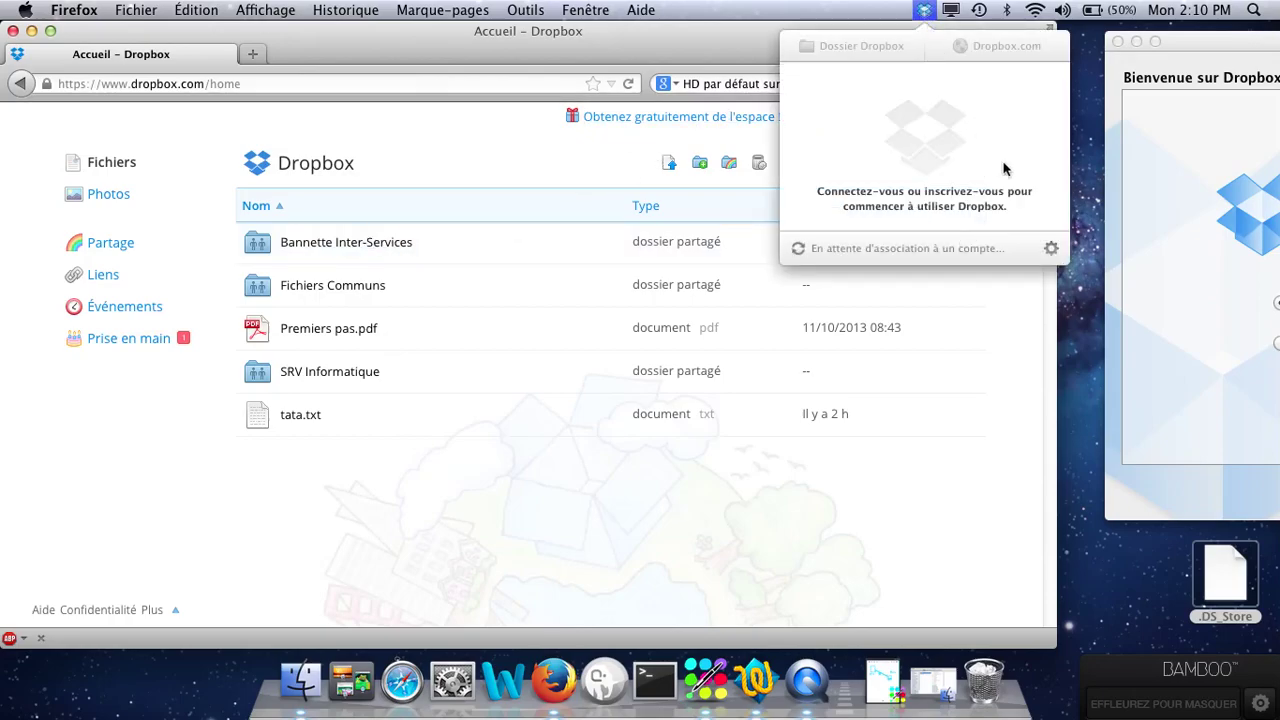
left_click(1051, 248)
left_click(1042, 299)
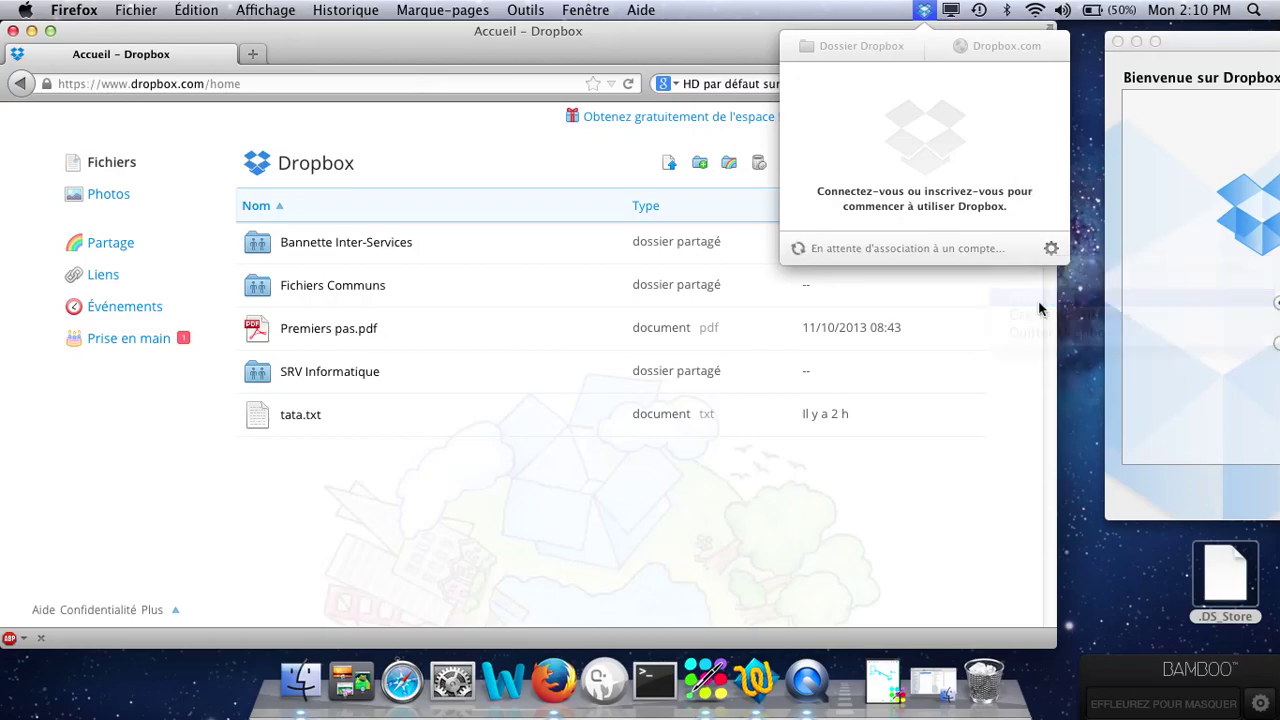
left_click(483, 186)
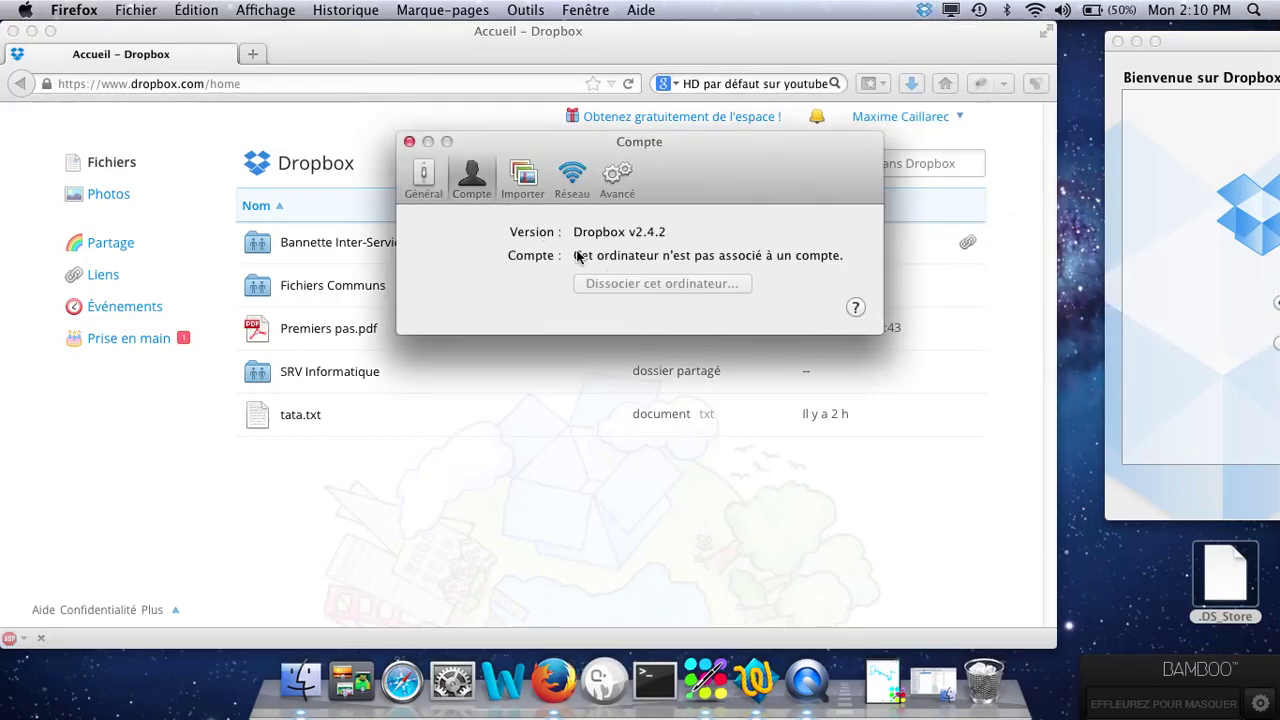
left_click(409, 141)
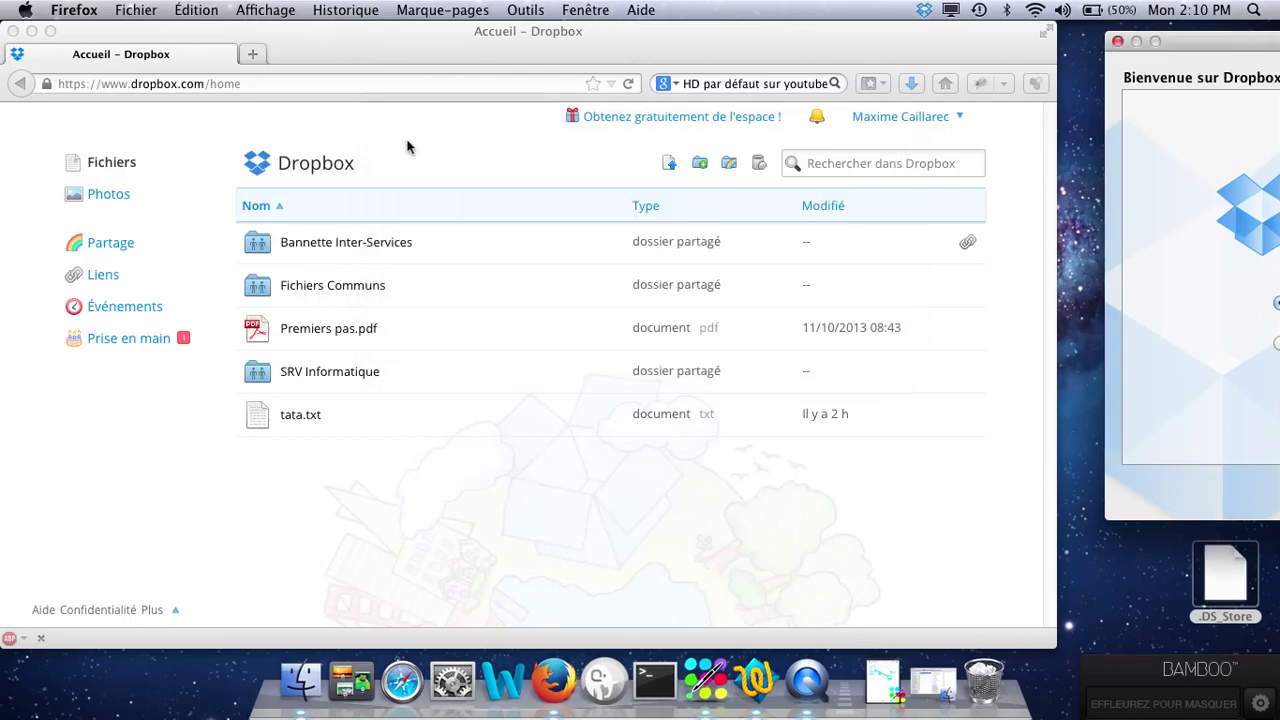